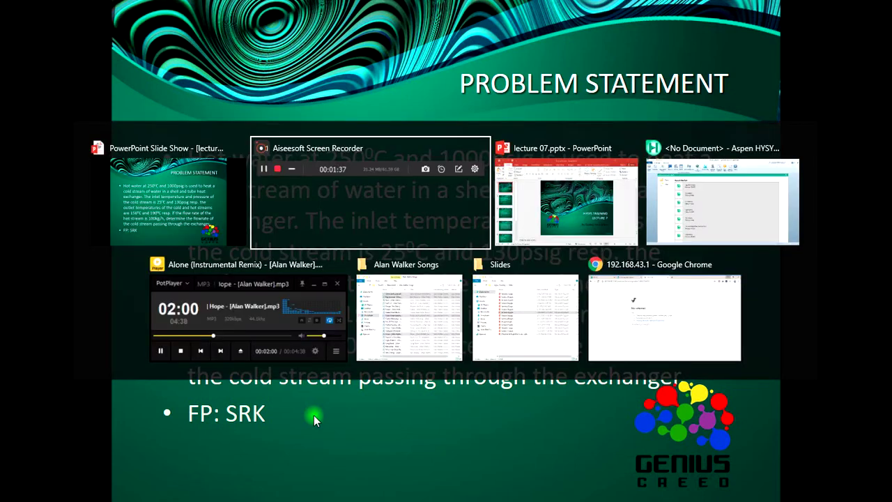
- Switch to Aspen HYSYS and start a new blank simulation case from the Start page
key(alt+Tab)
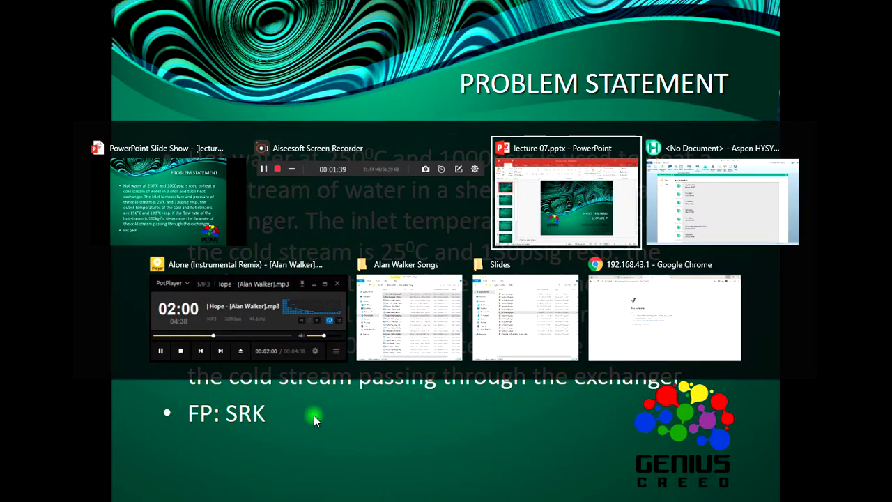
key(alt+Tab)
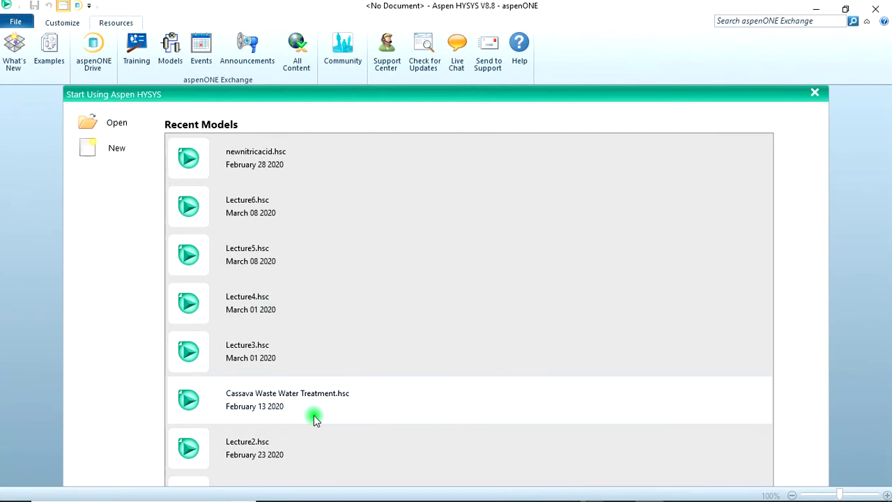
click(112, 153)
click(112, 153)
click(110, 153)
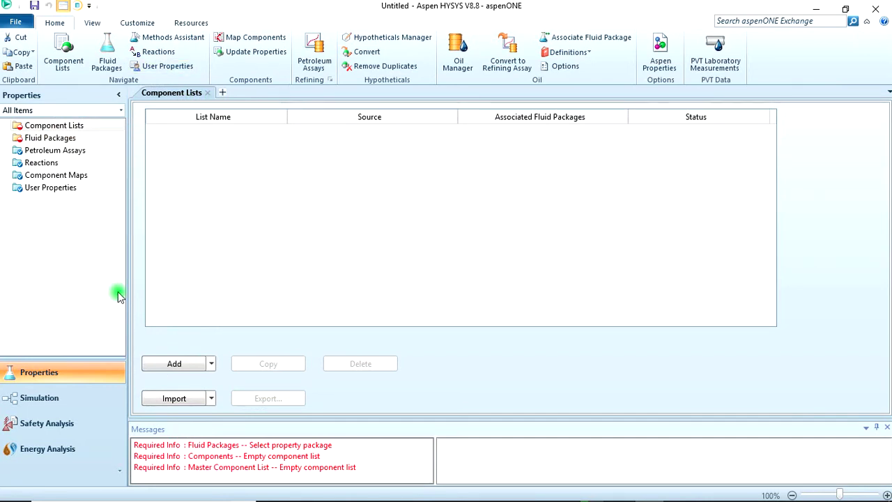
- Create Component List - 1 and add H2O to it by searching for 'water'
click(182, 369)
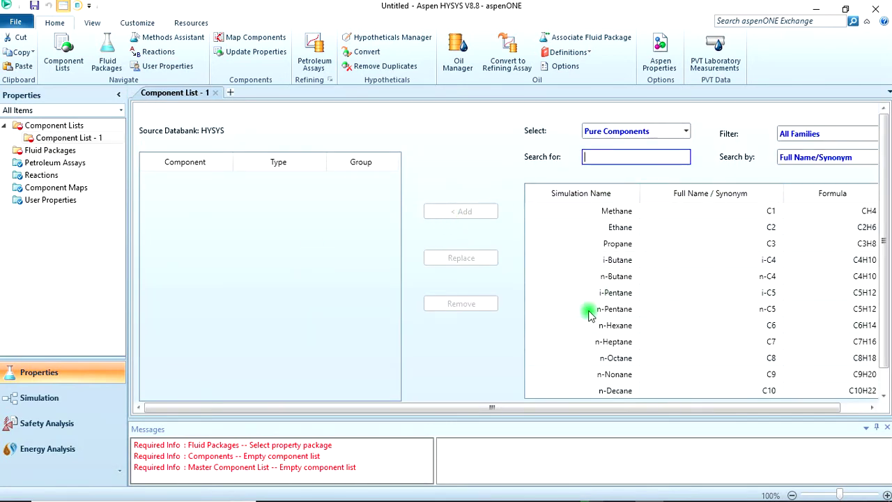
click(597, 156)
text(water)
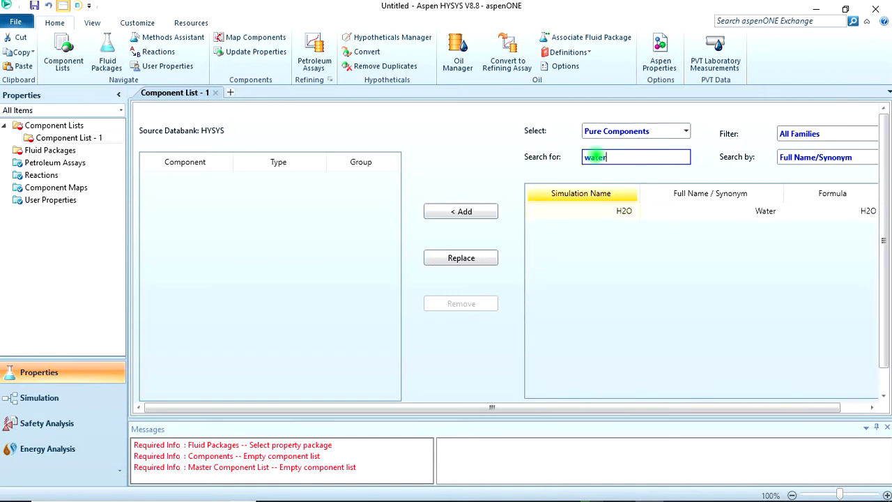
click(601, 206)
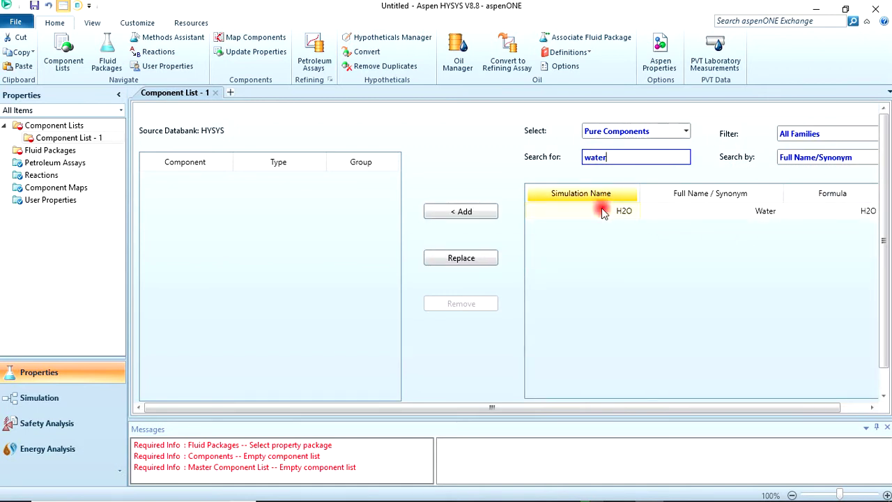
double_click(601, 208)
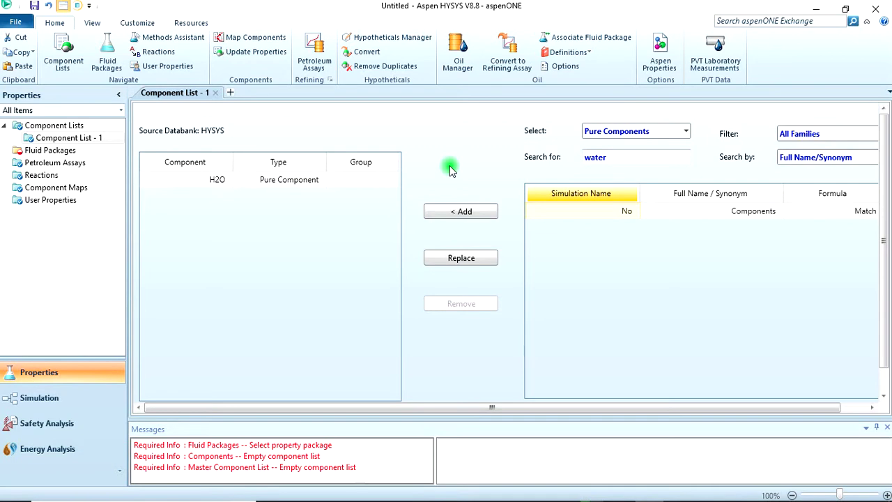
- Add fluid package Basis-1 using the SRK property package, then go to the Simulation environment
click(69, 152)
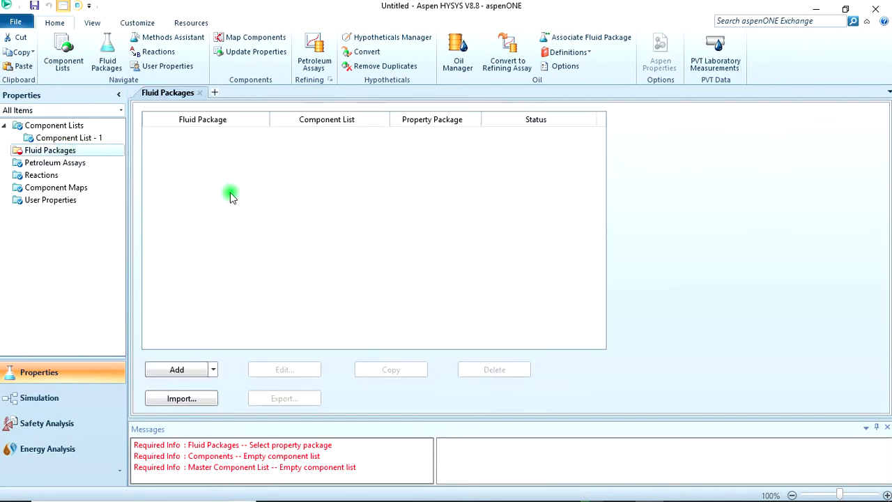
click(188, 371)
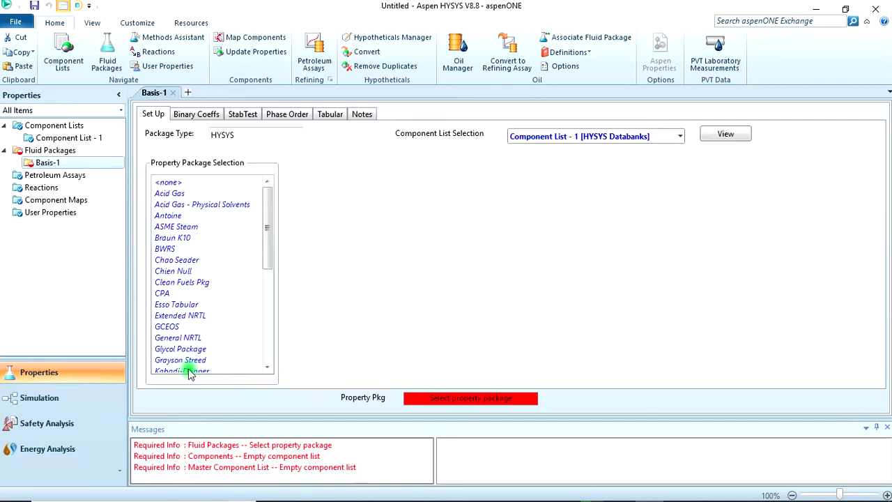
drag(269, 239, 269, 335)
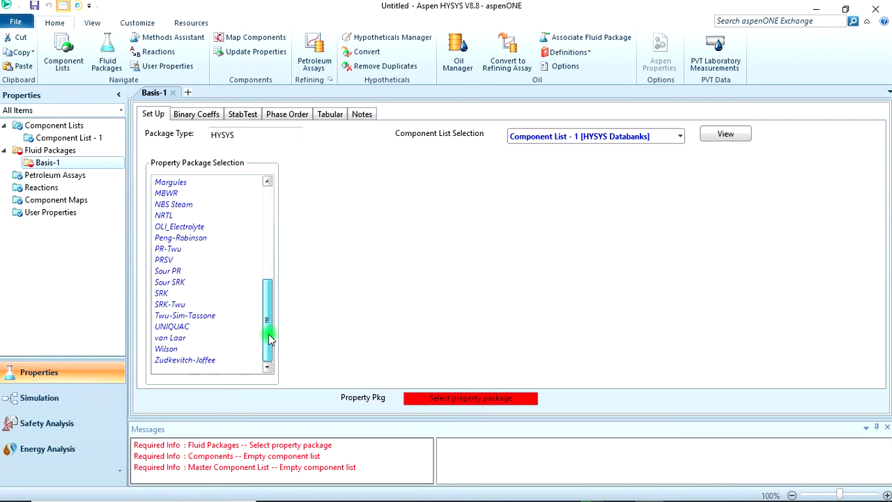
click(182, 294)
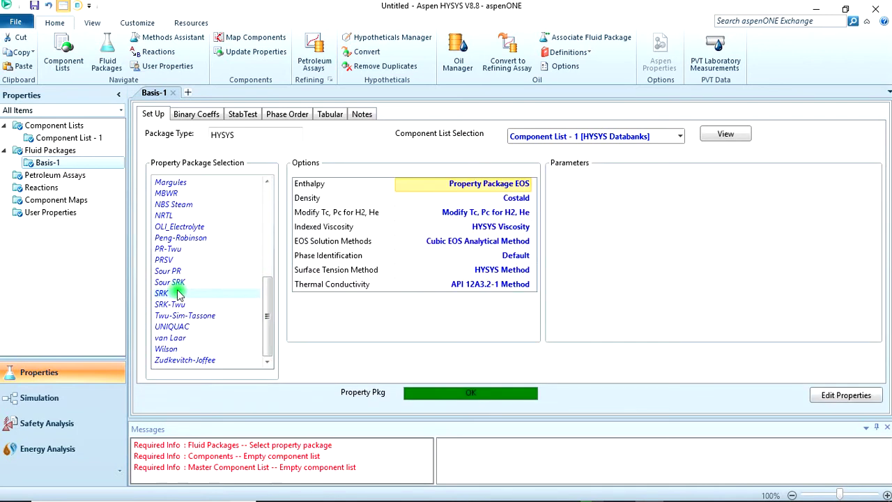
click(58, 398)
- Enter the Simulation environment and move the model palette to the window's top-left corner
click(58, 398)
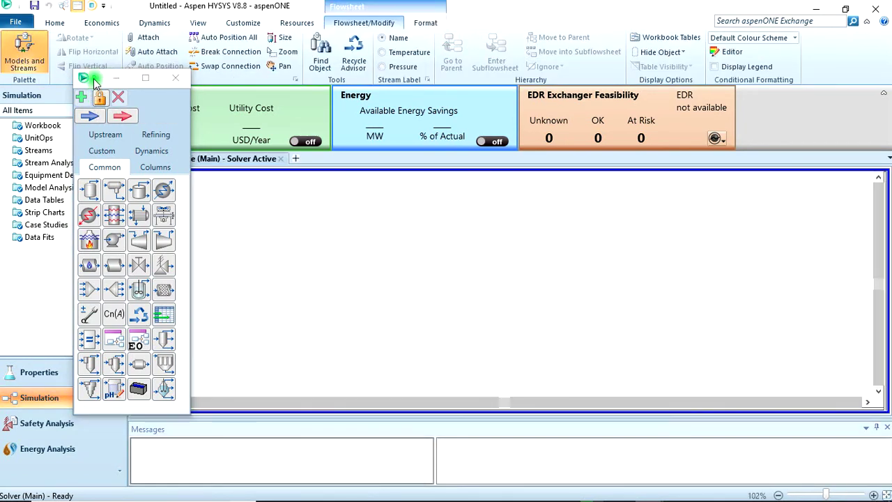
drag(94, 80, 29, 35)
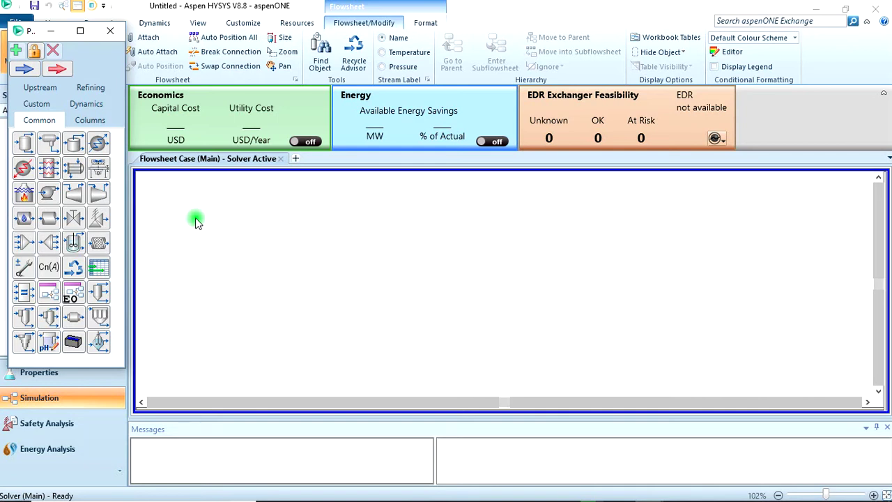
- Place heat exchanger E-100 on the flowsheet and rename it 'Heat Exchanger'
click(75, 169)
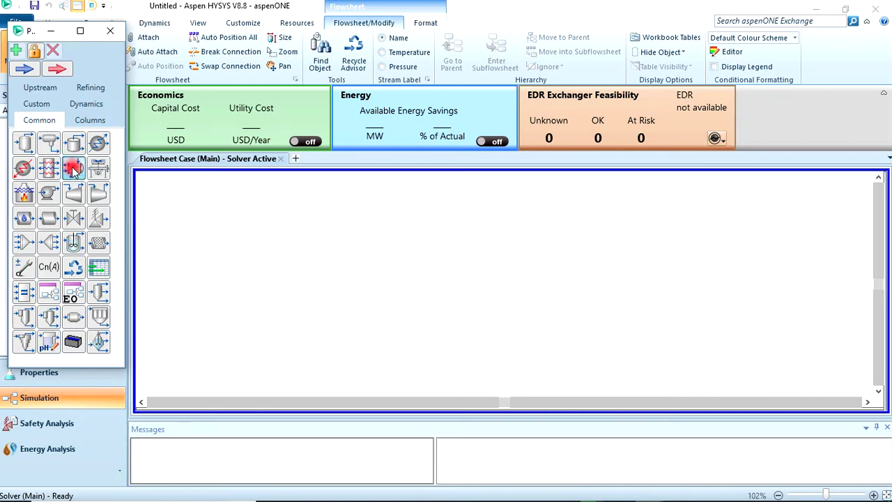
click(336, 281)
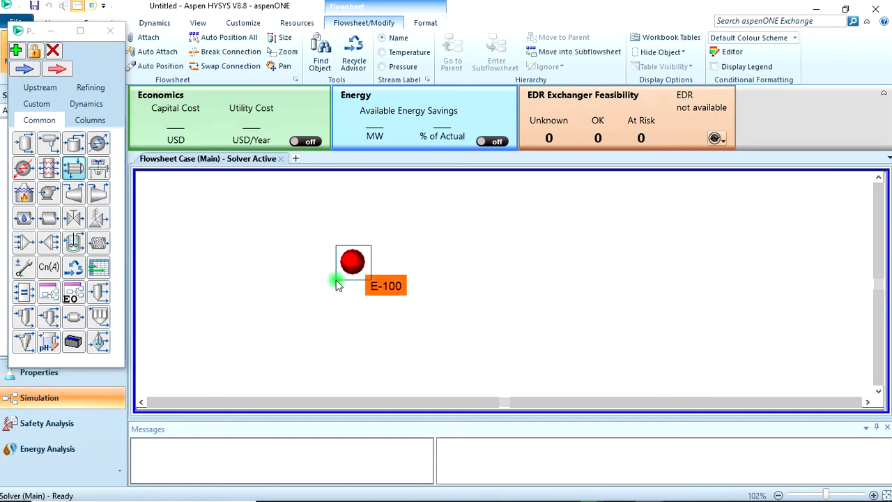
double_click(352, 259)
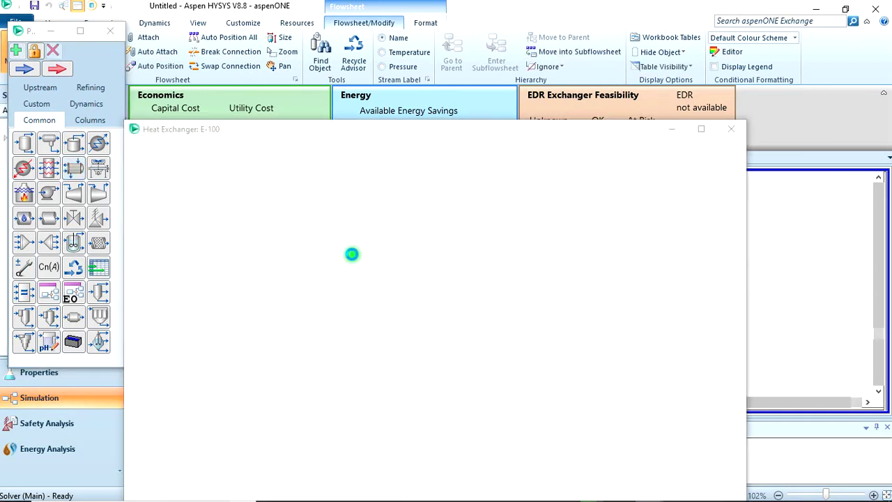
drag(413, 133, 402, 35)
click(380, 74)
text(Heat Exha)
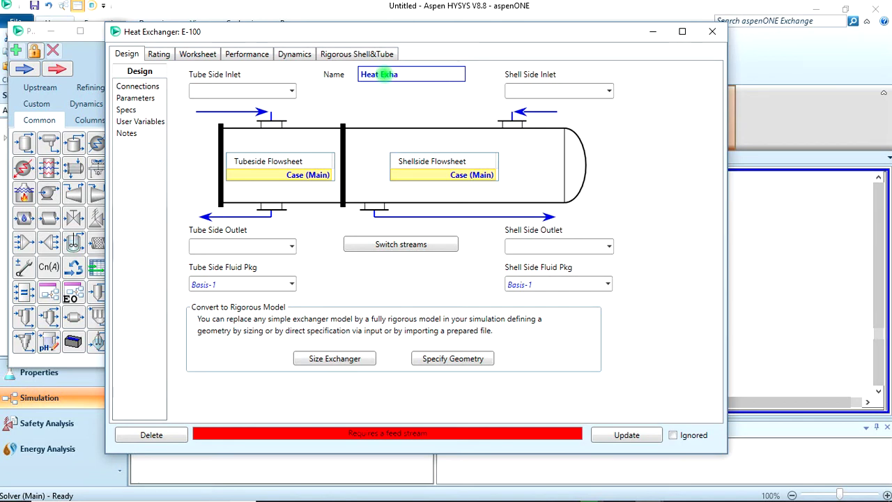
key(BackSpace)
key(BackSpace)
text(changer)
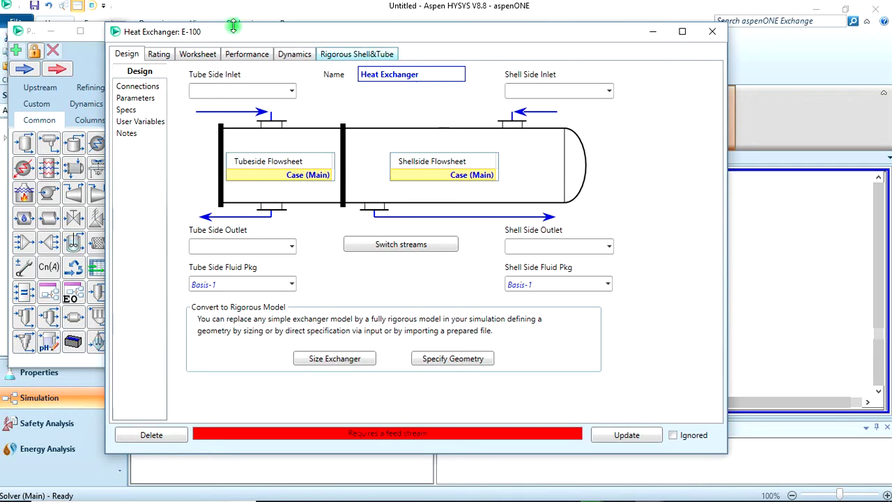
- Connect the tube side with streams Inlet Hot Water and Outlet Hot Water
click(243, 93)
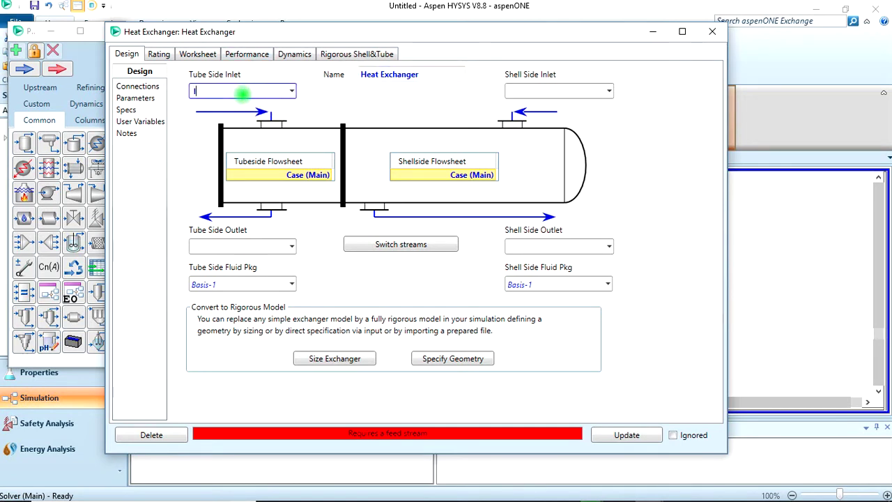
text(Inlet H)
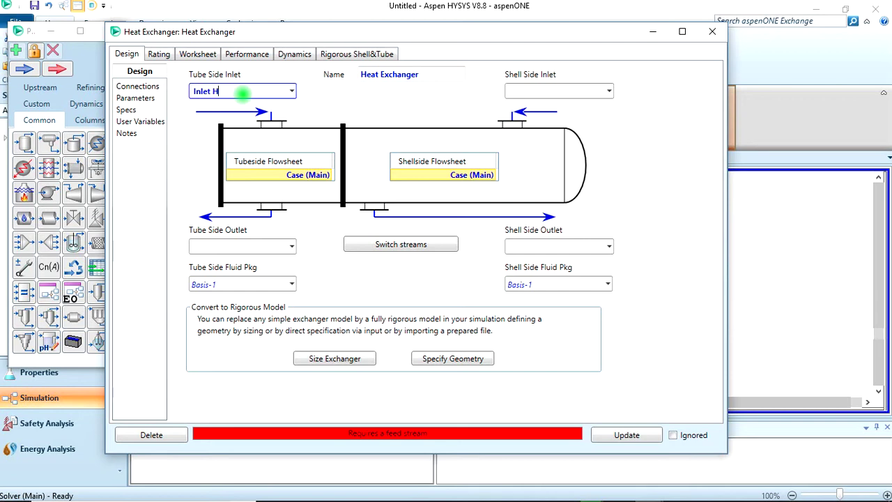
text(ot Water)
key(Return)
click(240, 245)
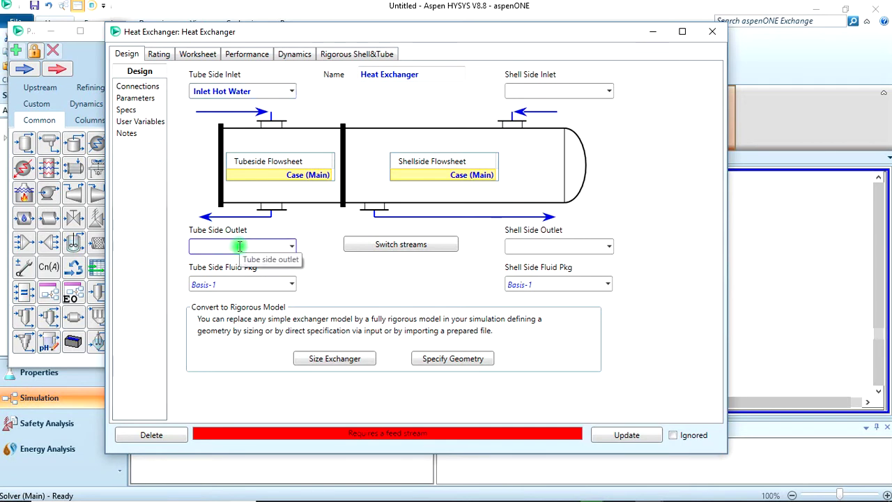
click(239, 245)
text(Ou)
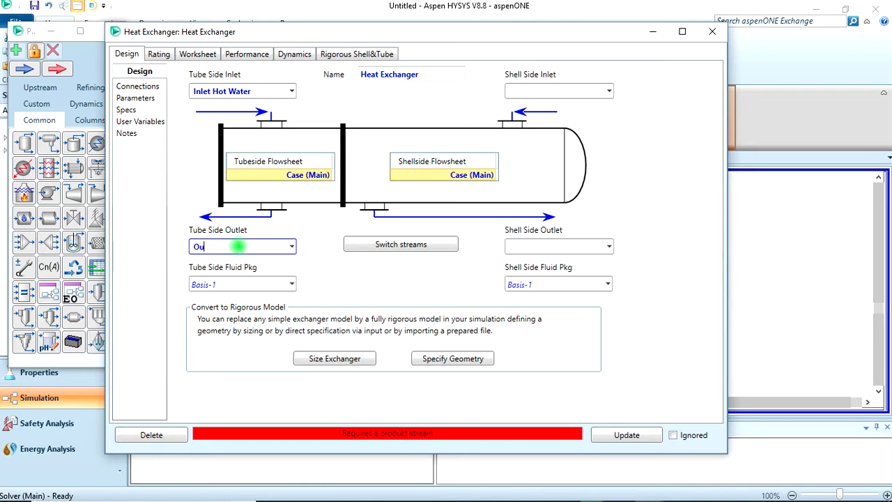
text(tlet Hot Water)
click(529, 89)
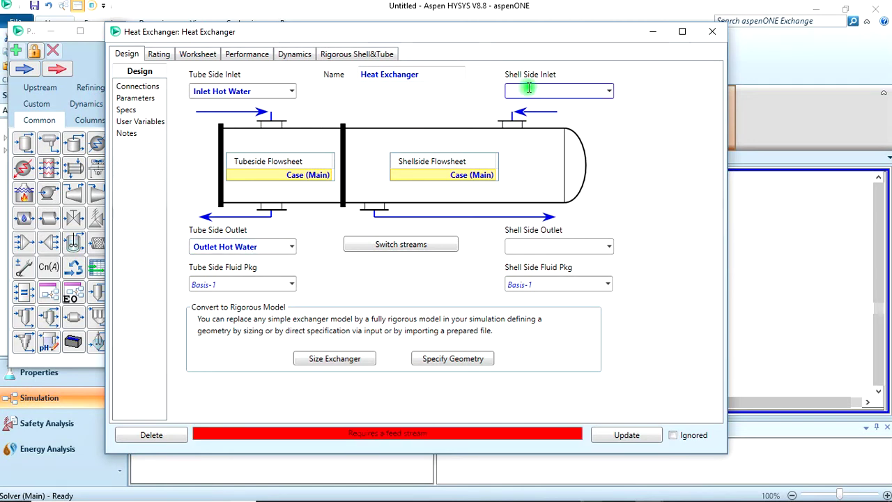
- Connect the shell side with streams Inlet Cold Water and Outlet Cold Water
click(529, 88)
text(Inlet Cold )
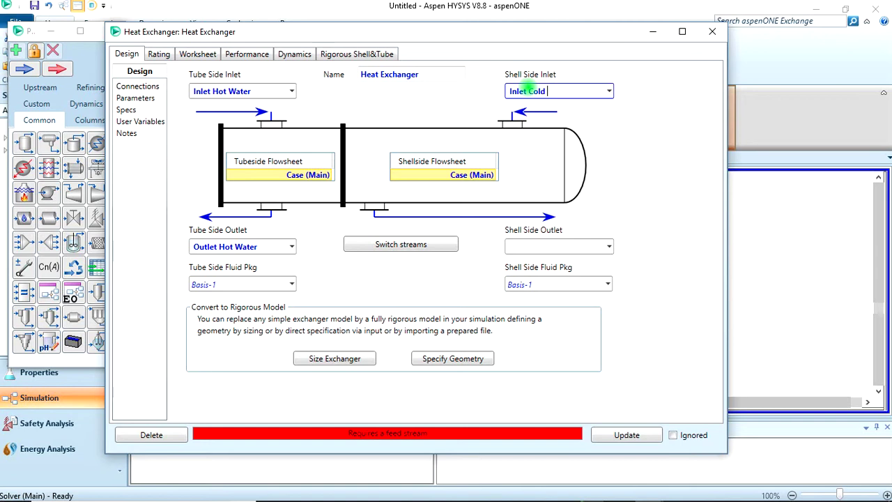
text(Water)
click(568, 245)
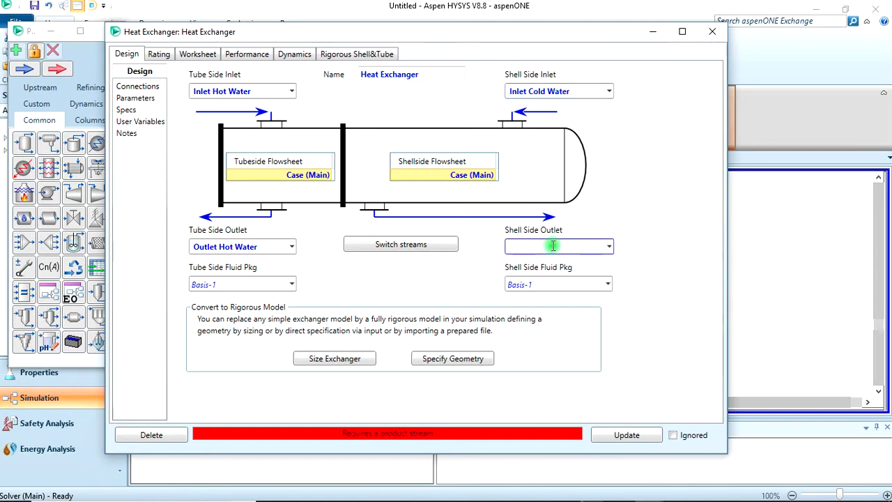
text(Outlet)
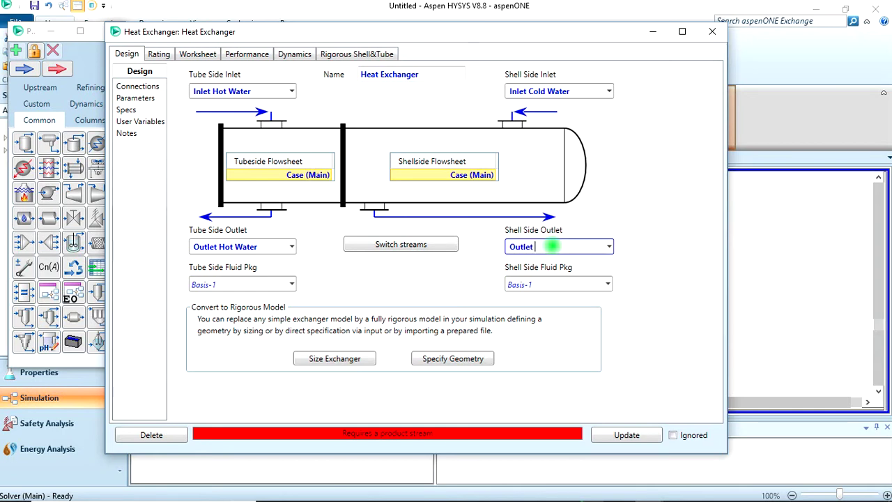
text( Cold Water)
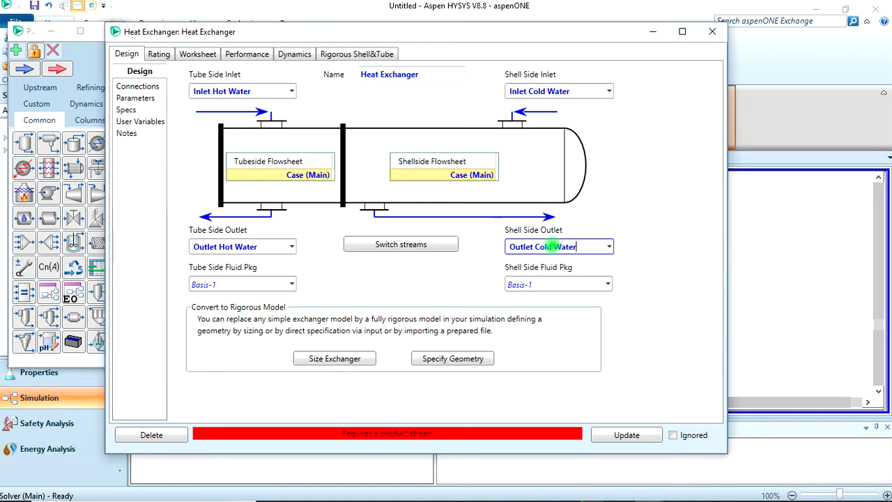
key(Return)
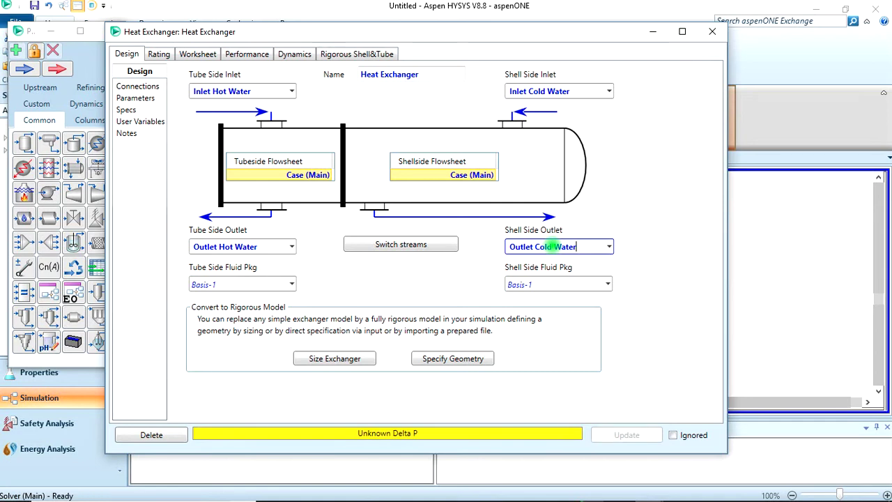
- On the Parameters page, set shell-side and tube-side pressure drops to 0 kPa
click(151, 100)
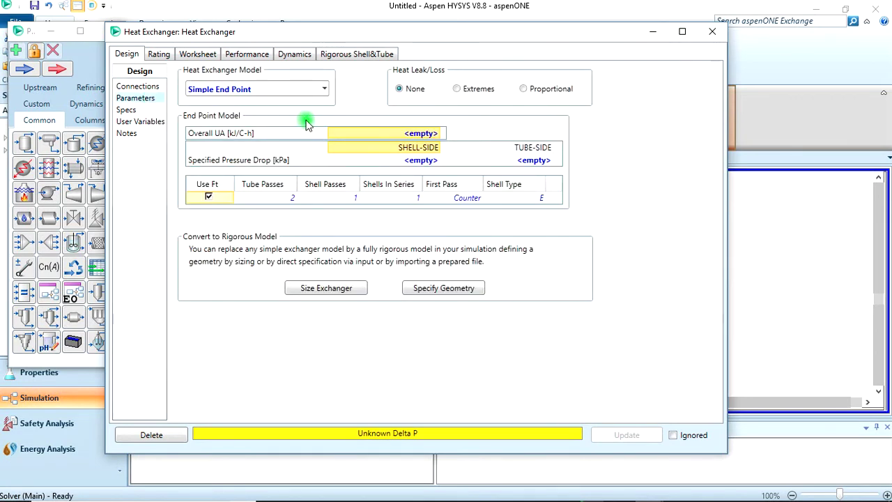
click(410, 162)
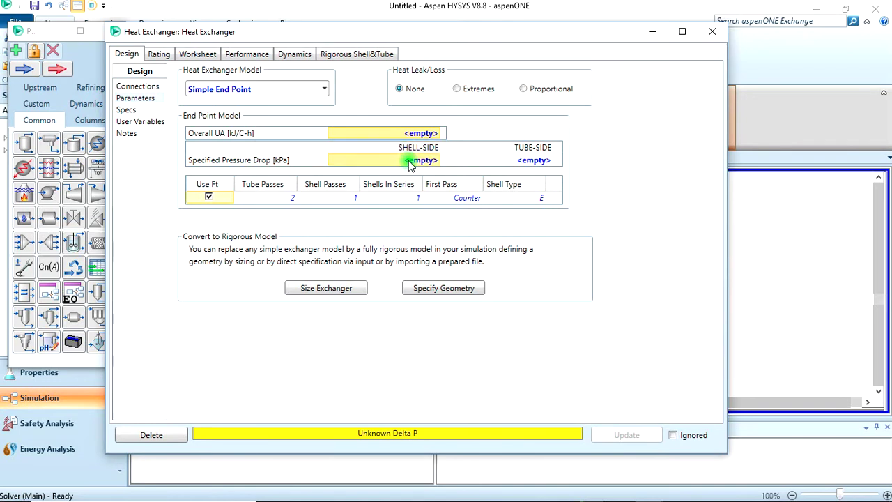
text(0)
key(Return)
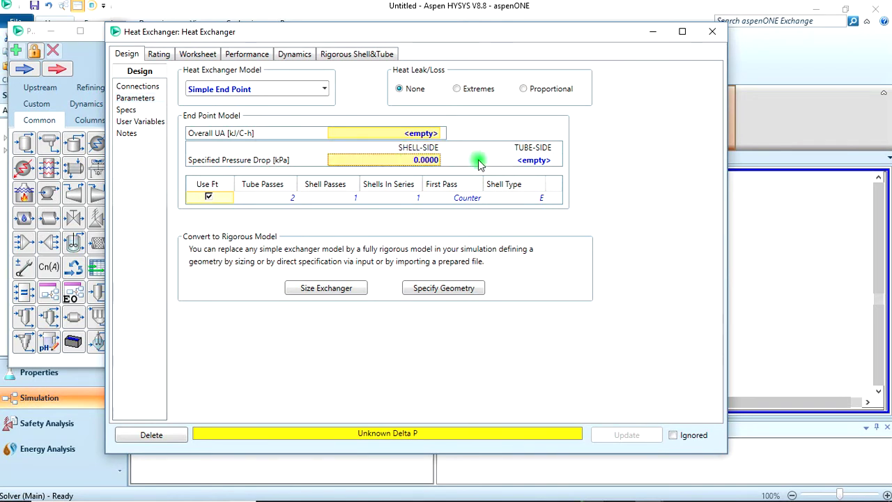
click(501, 159)
text(0)
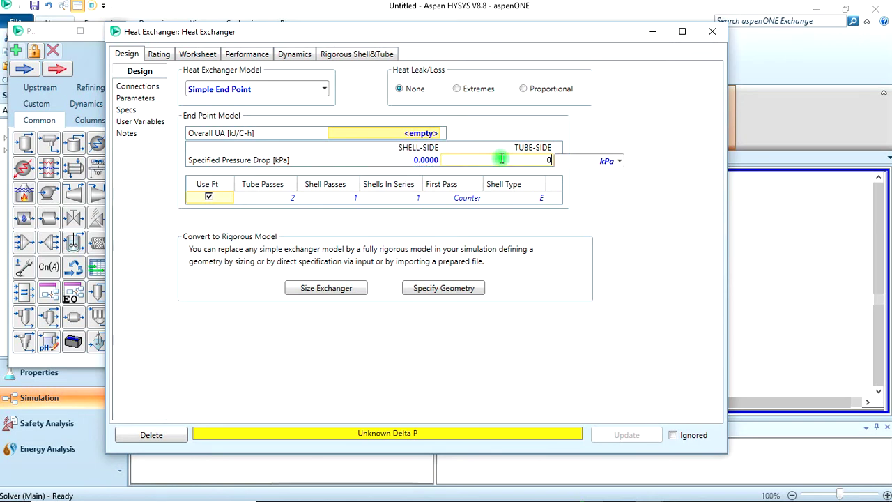
key(Return)
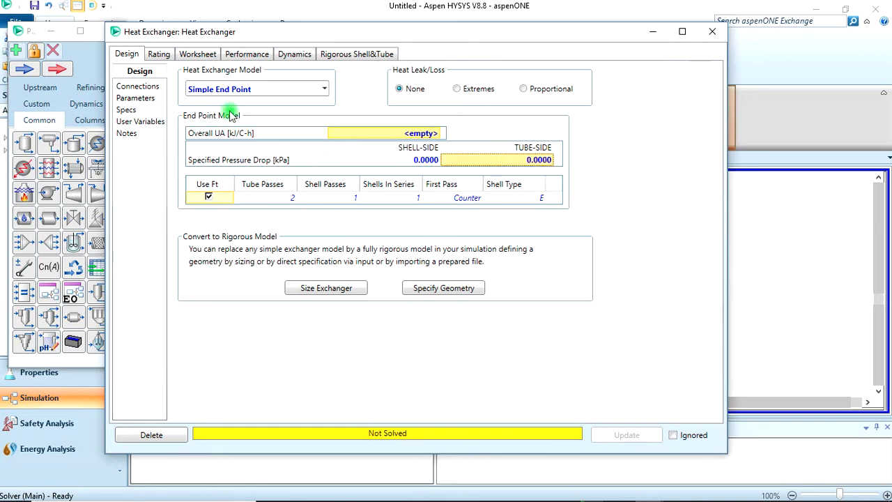
click(138, 87)
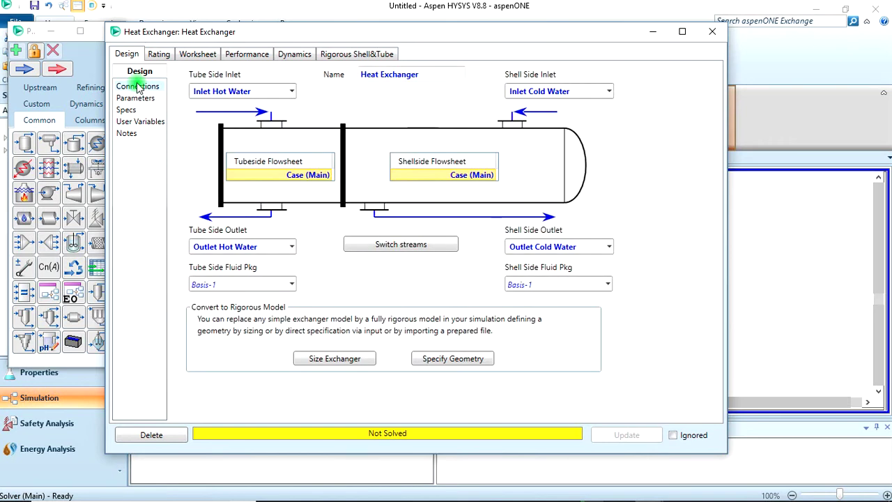
- In the Worksheet compositions, give Inlet Hot Water and Inlet Cold Water H2O mole fraction 1
click(198, 55)
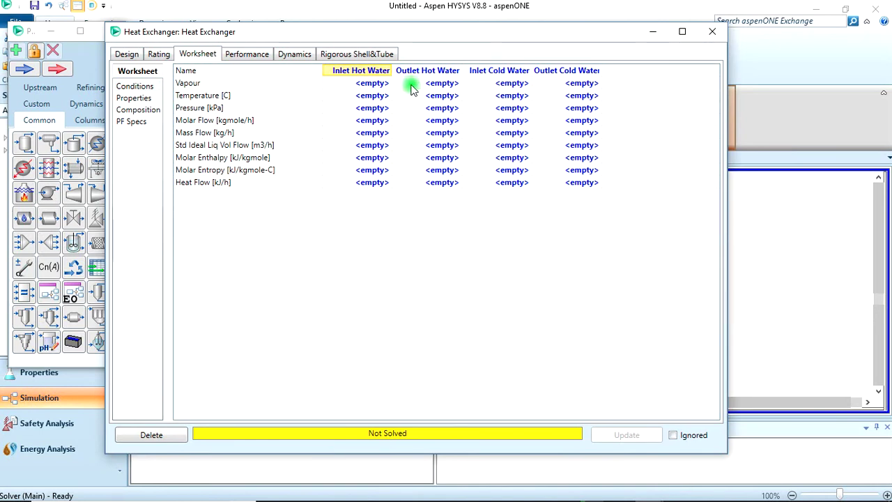
click(147, 112)
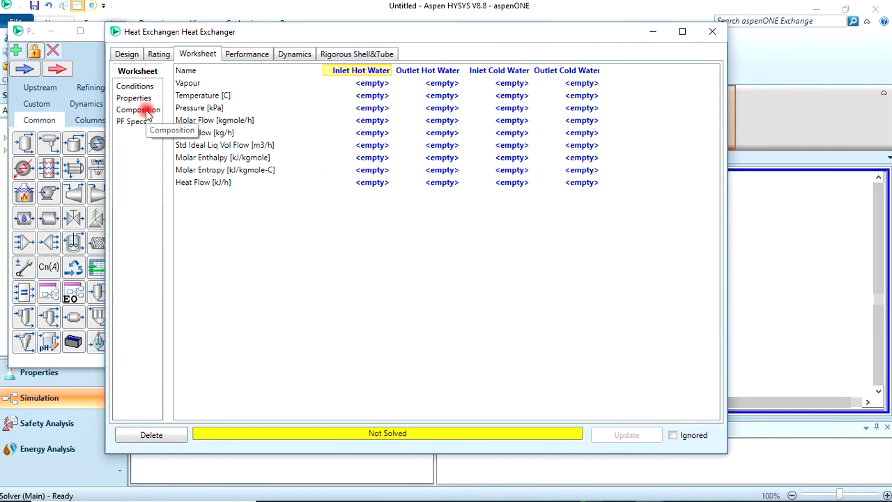
click(374, 90)
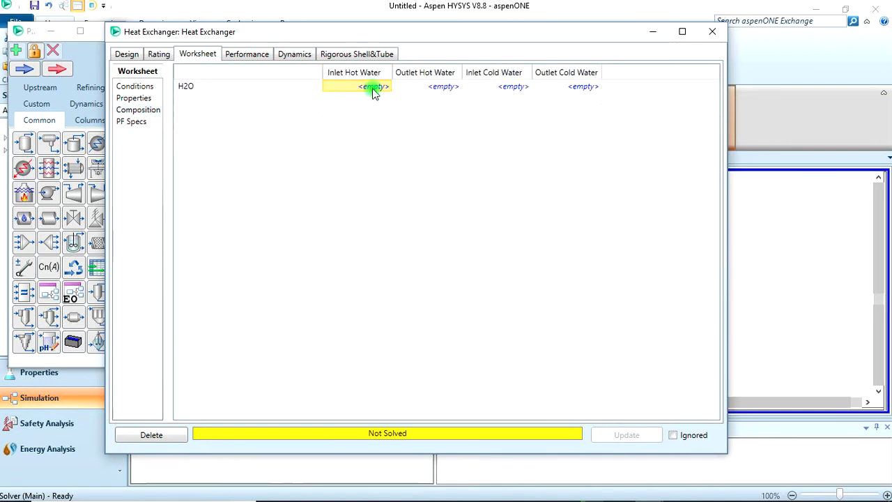
click(374, 90)
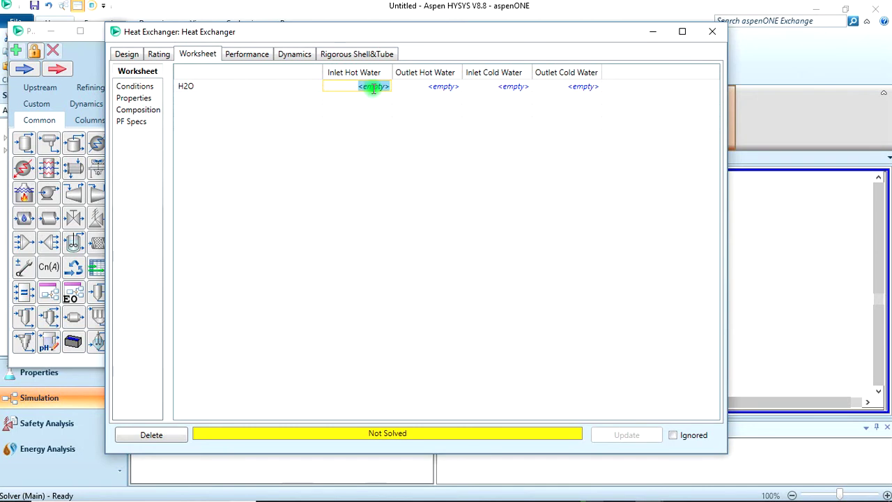
text(1)
key(Return)
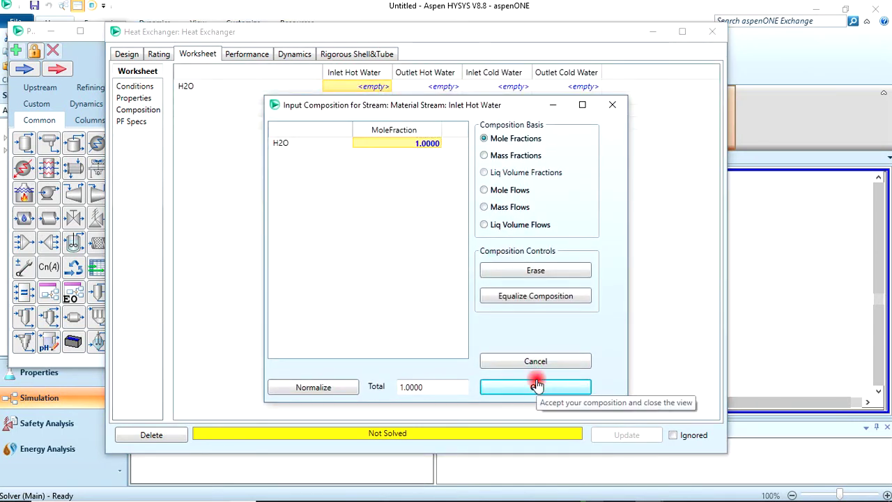
click(537, 386)
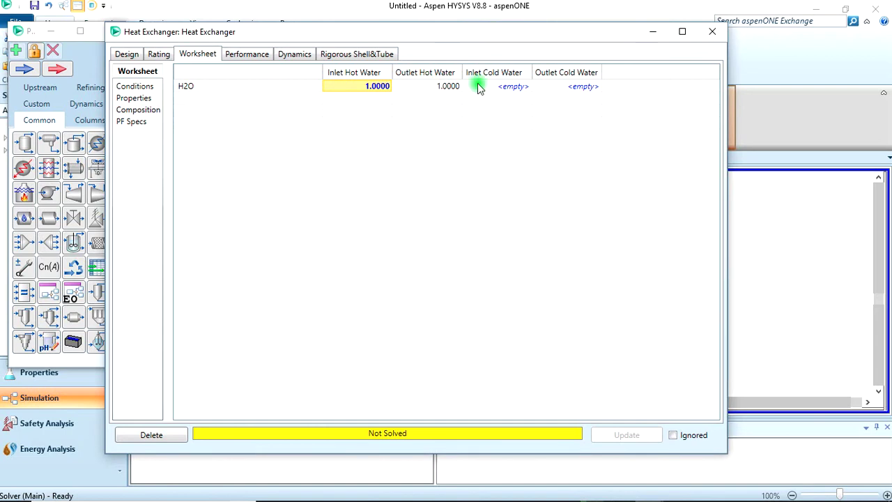
click(514, 86)
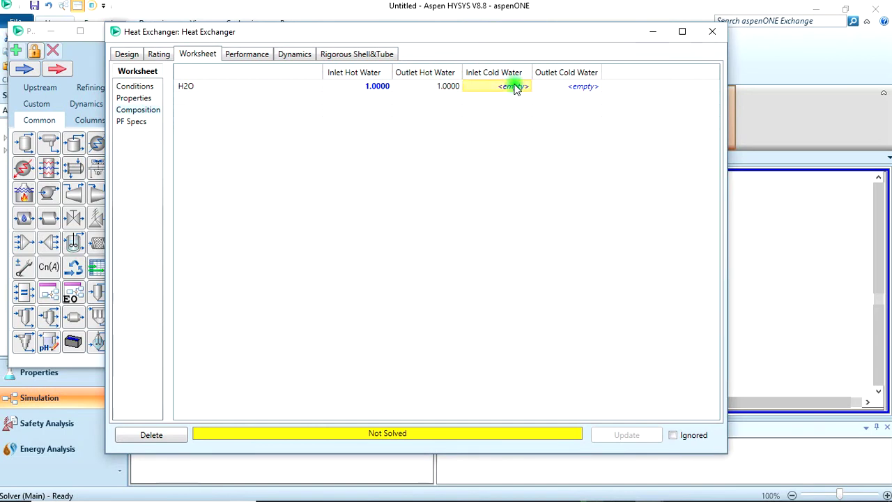
text(1)
key(Return)
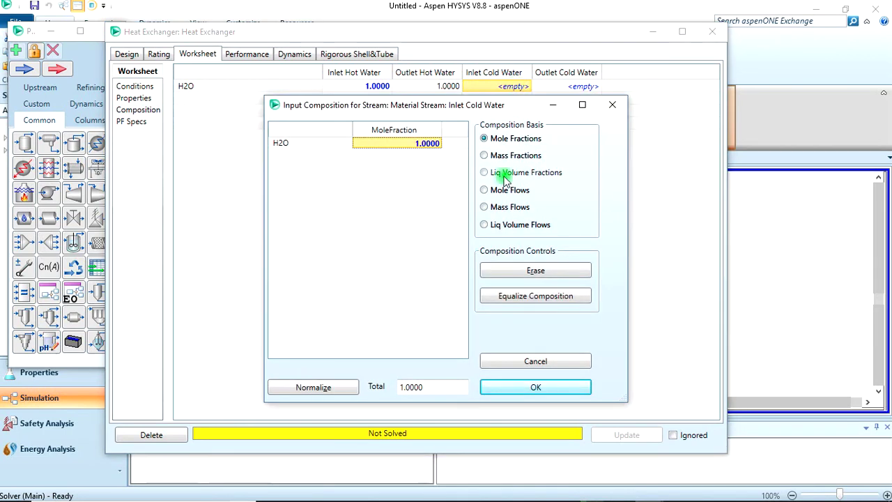
click(541, 387)
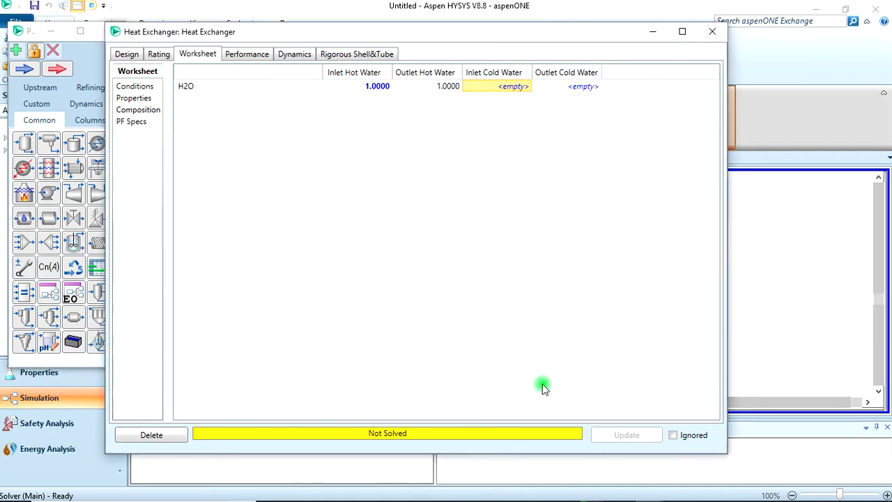
- Specify Inlet Hot Water at 250 °C, 1000 psig and 100 kg/h mass flow
click(136, 87)
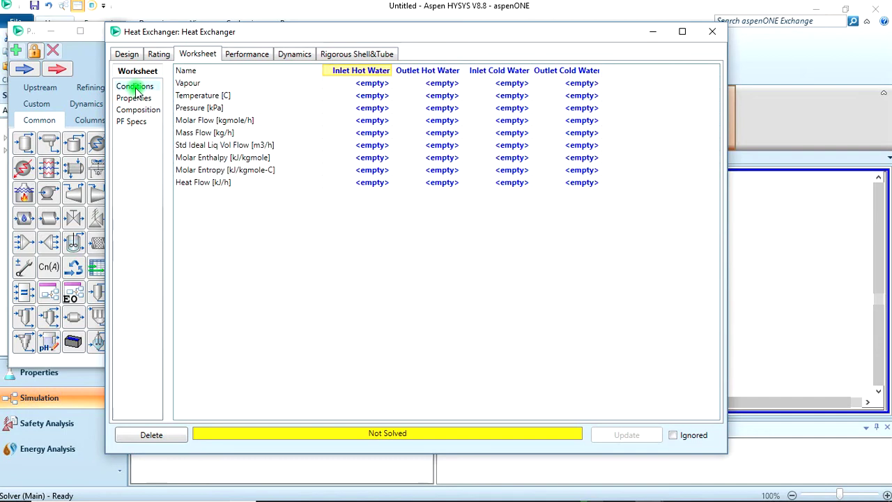
click(371, 97)
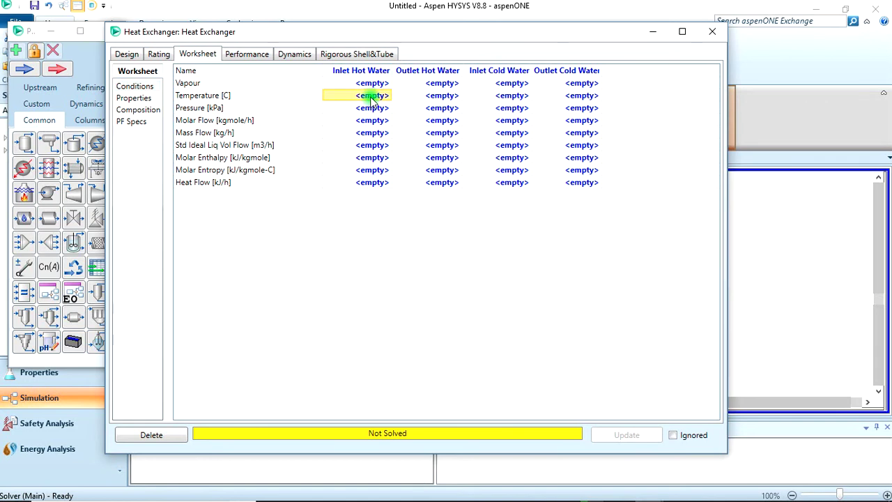
text(250)
key(Return)
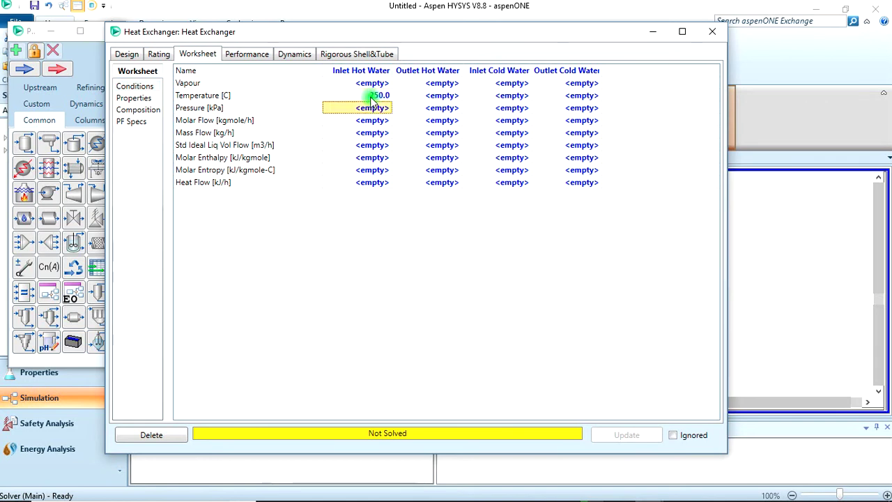
text(1)
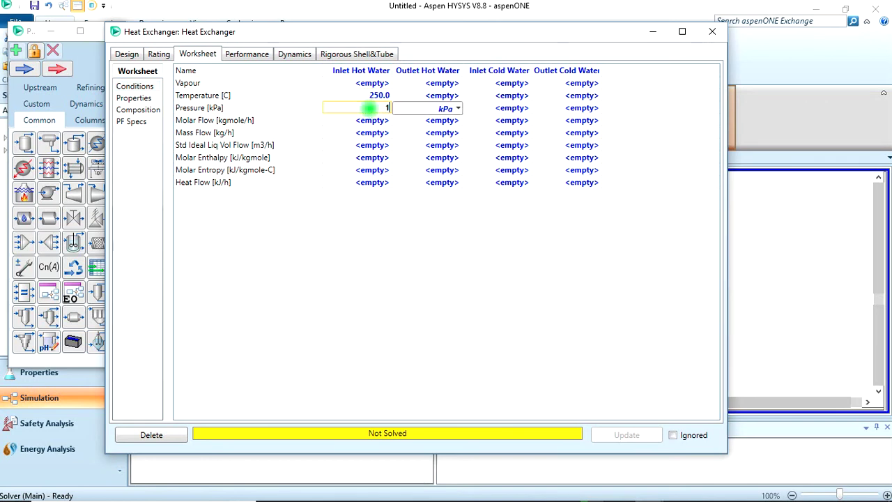
text(000)
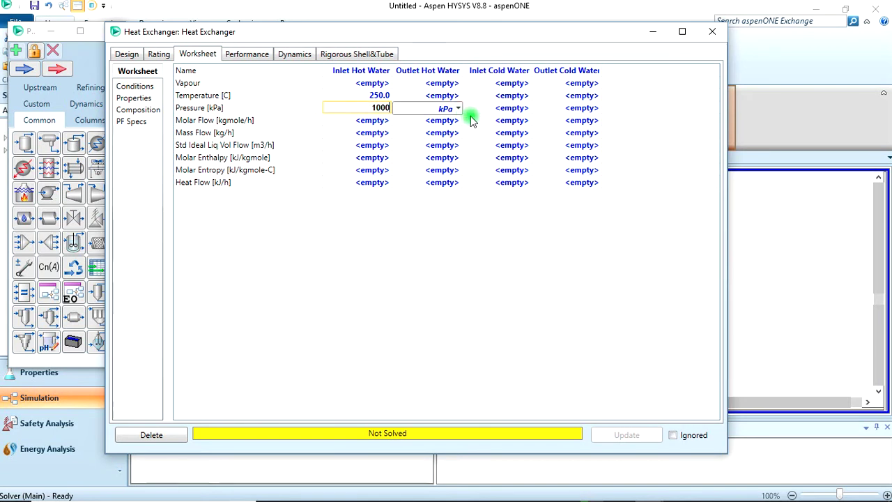
click(458, 109)
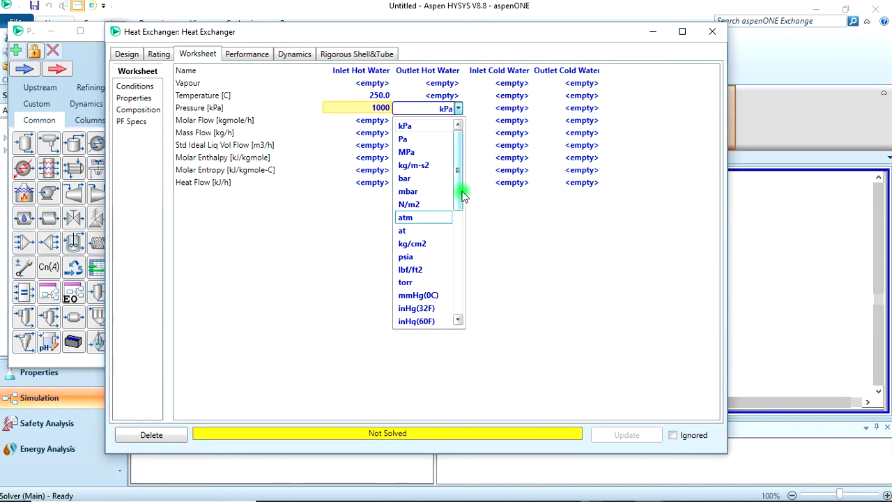
drag(462, 193, 460, 279)
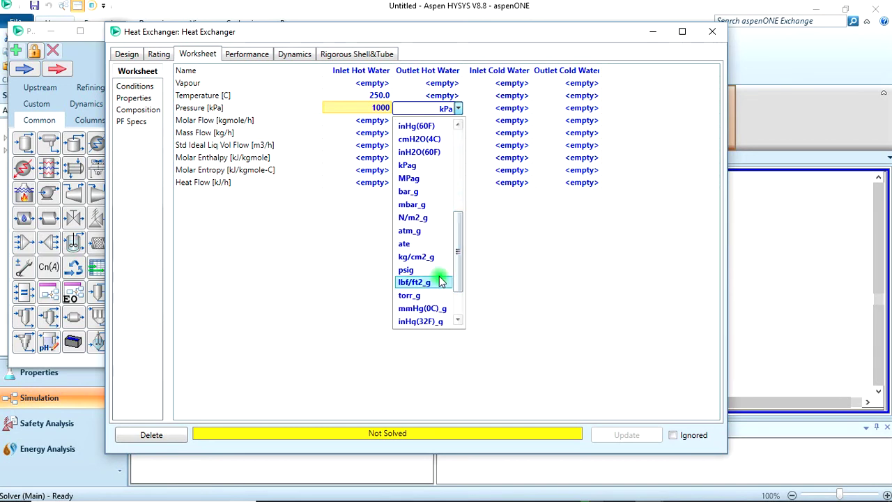
click(424, 271)
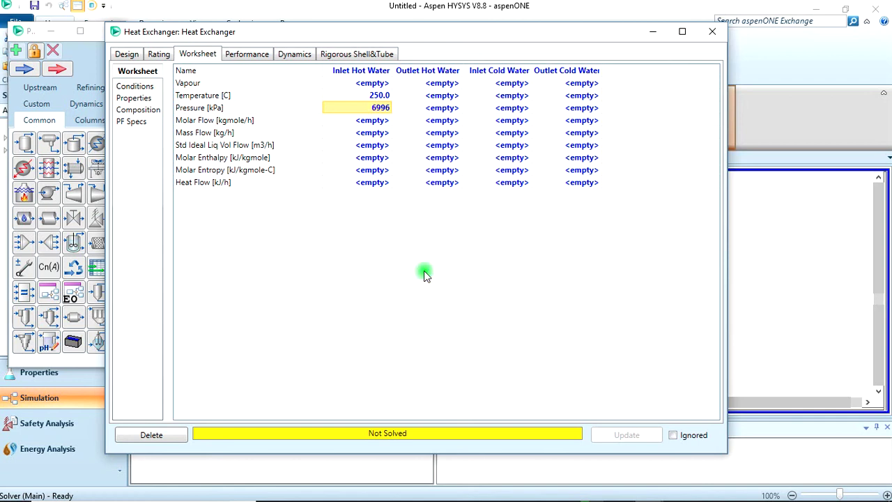
click(354, 134)
text(100)
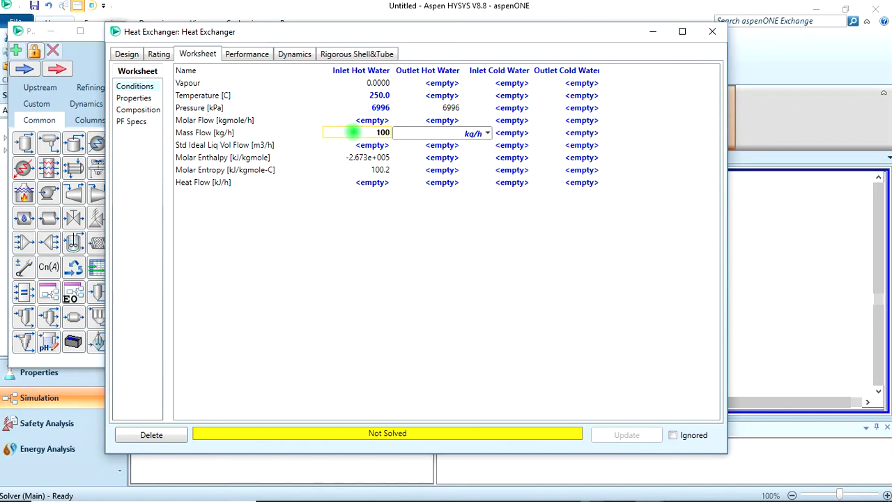
key(Return)
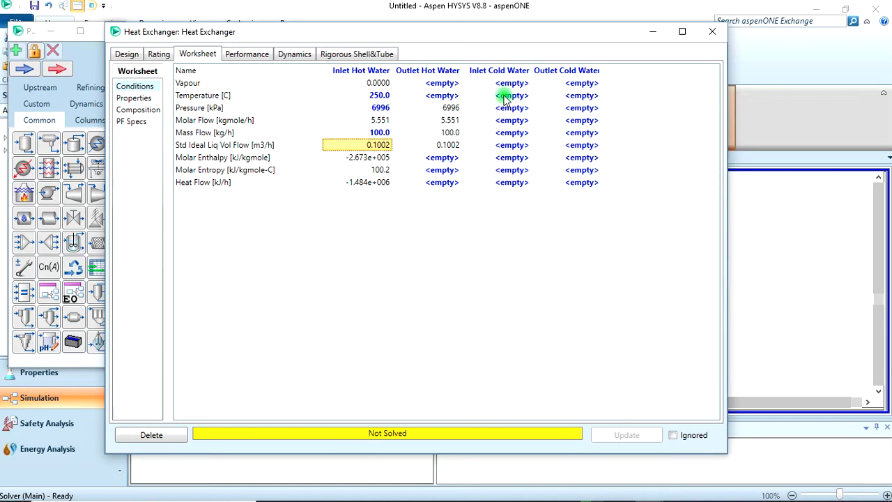
- Specify Inlet Cold Water at 25 °C and 130 psig pressure
click(506, 96)
text(25)
key(Return)
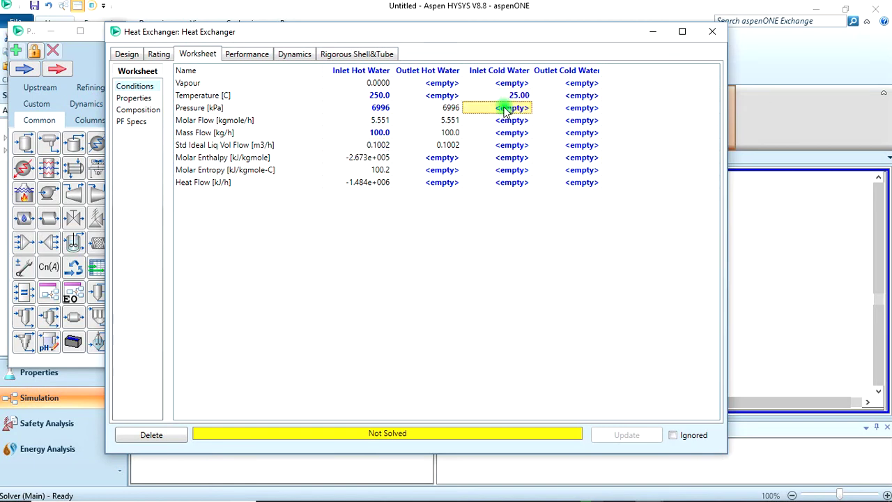
text(130)
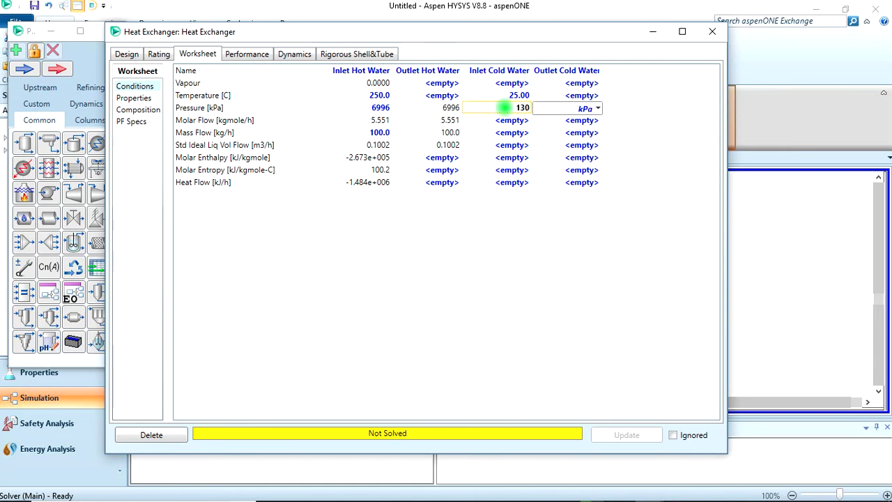
click(598, 109)
scroll(563, 243, down, 3)
scroll(563, 243, down, 3)
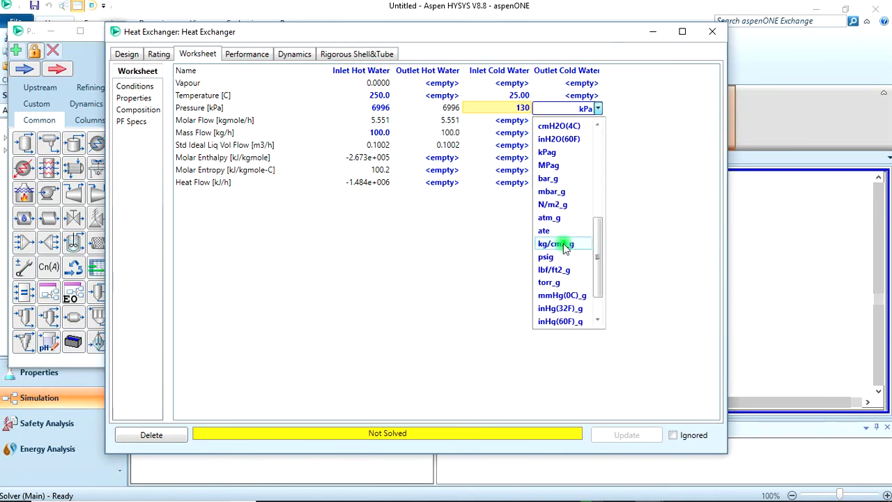
click(554, 257)
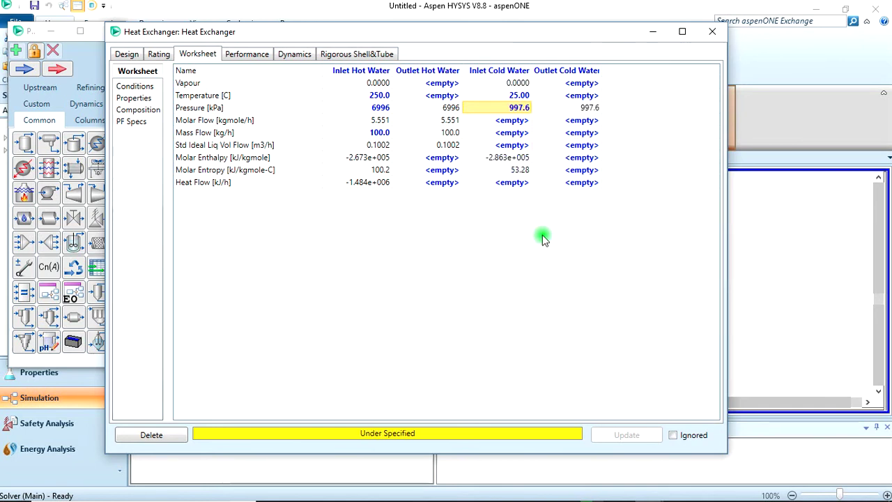
mouse_move(530, 174)
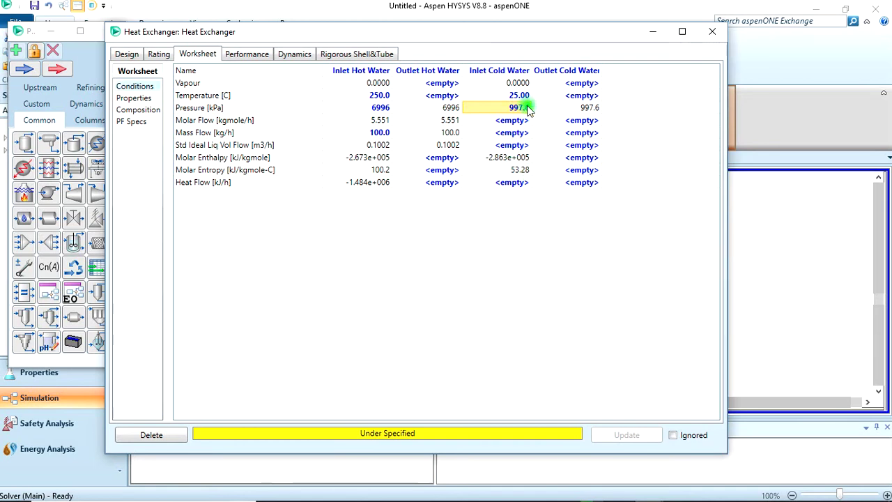
click(378, 299)
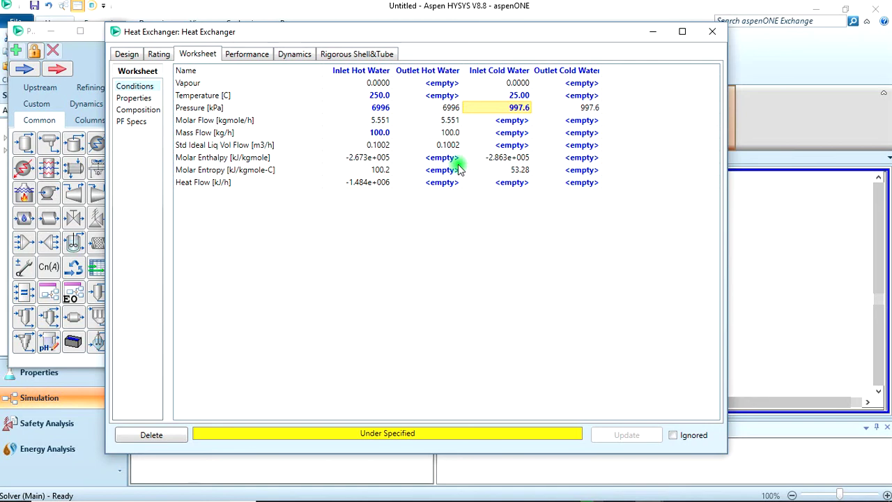
- Set Outlet Hot Water to 190 °C and Outlet Cold Water to 150 °C so the cold flow solves to 54.23 kg/h
click(441, 98)
text(190)
key(Return)
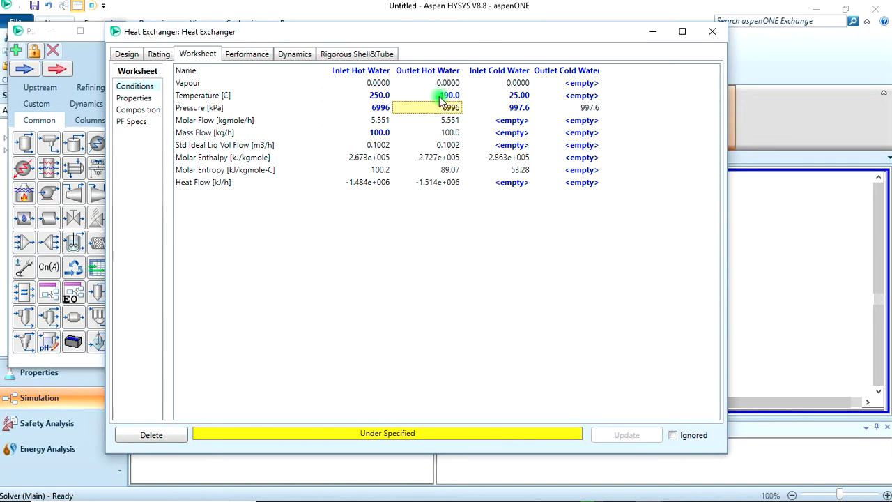
click(576, 95)
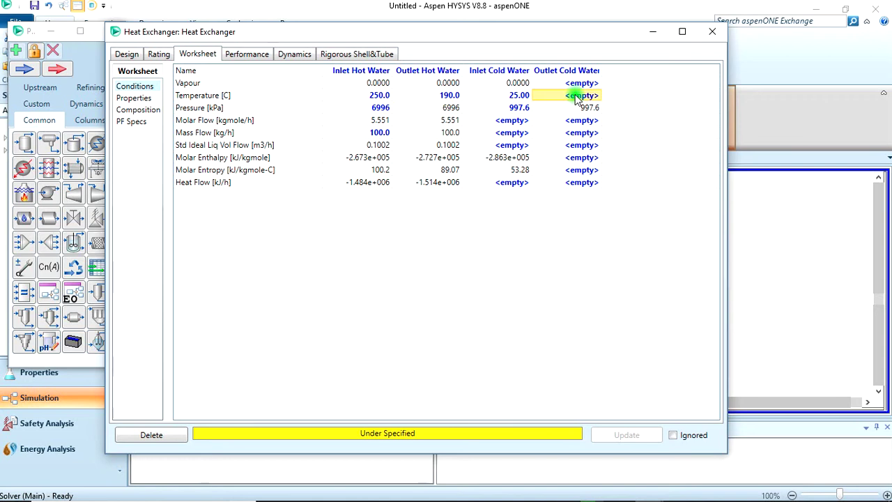
text(150)
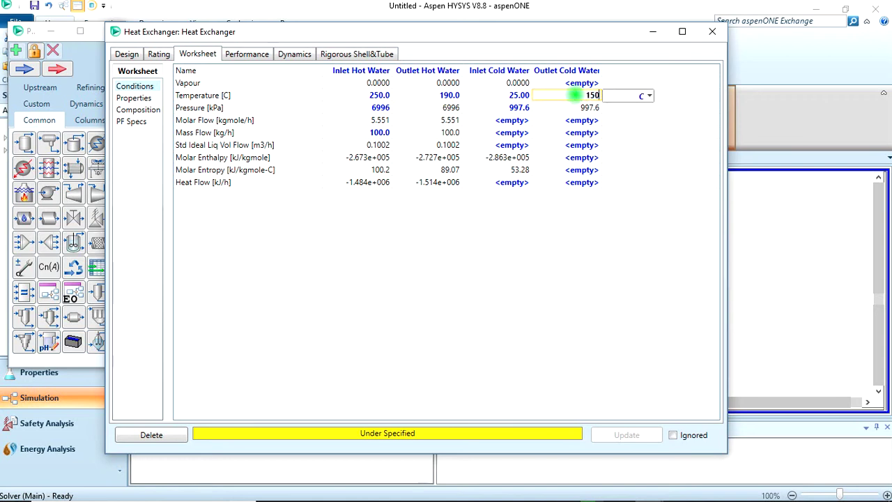
key(Return)
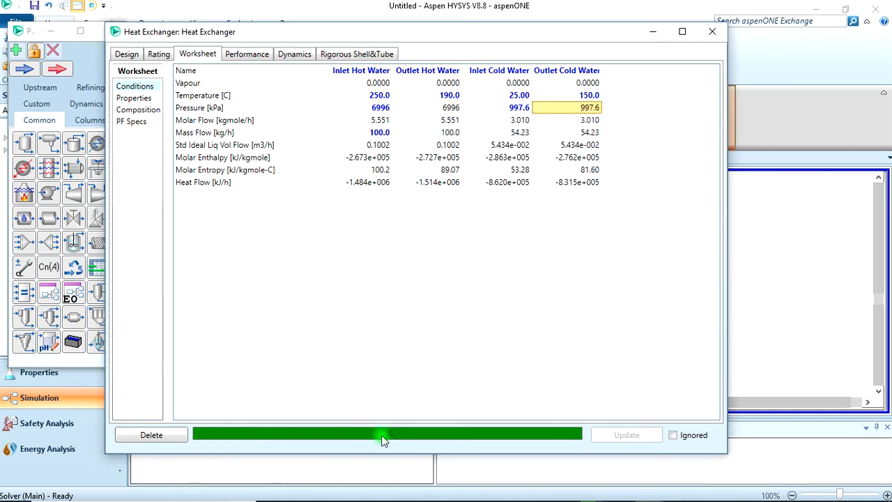
- Back on the flowsheet, shift Outlet Hot Water right, the exchanger label above, and the Outlet Cold Water label down-left
click(710, 35)
click(537, 312)
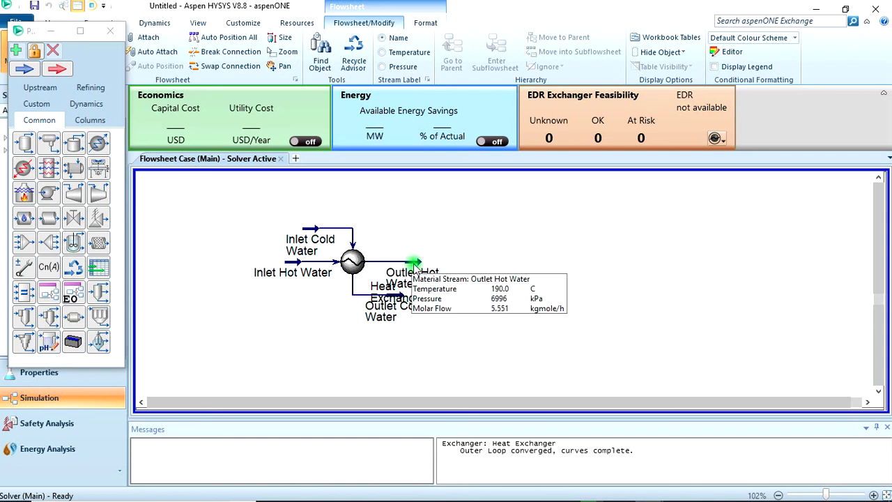
drag(417, 262, 460, 262)
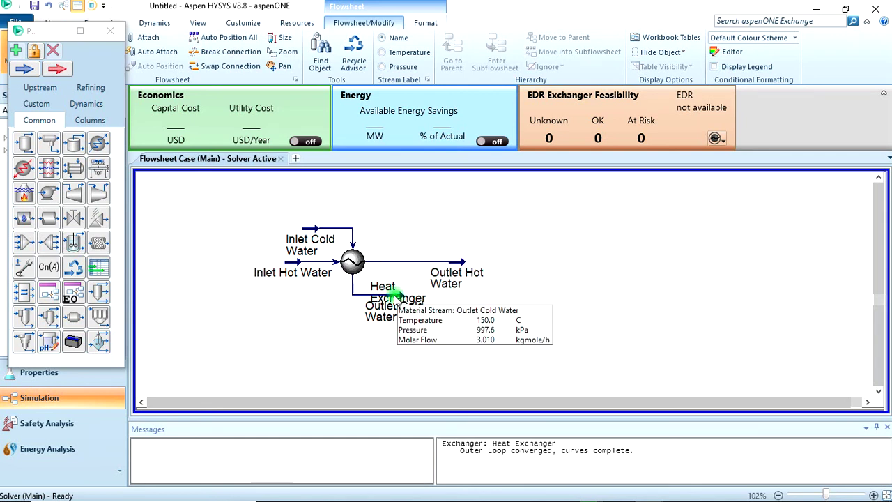
drag(384, 288, 384, 241)
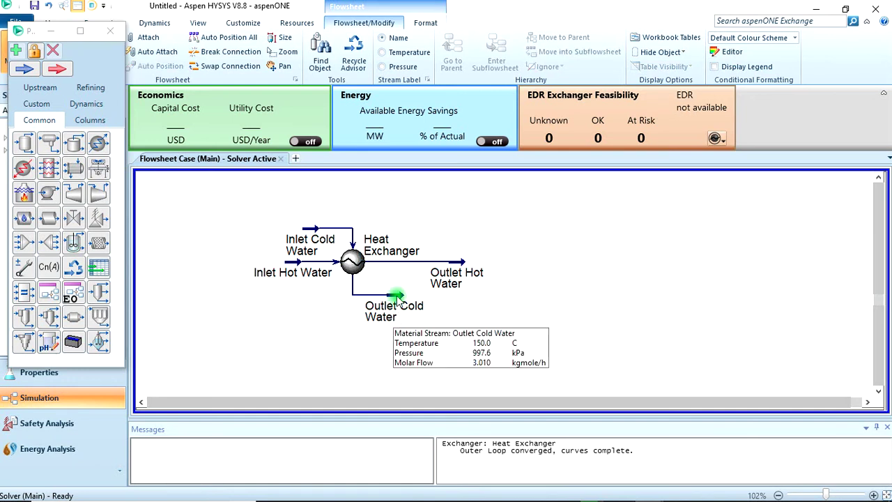
drag(392, 310, 360, 323)
click(481, 314)
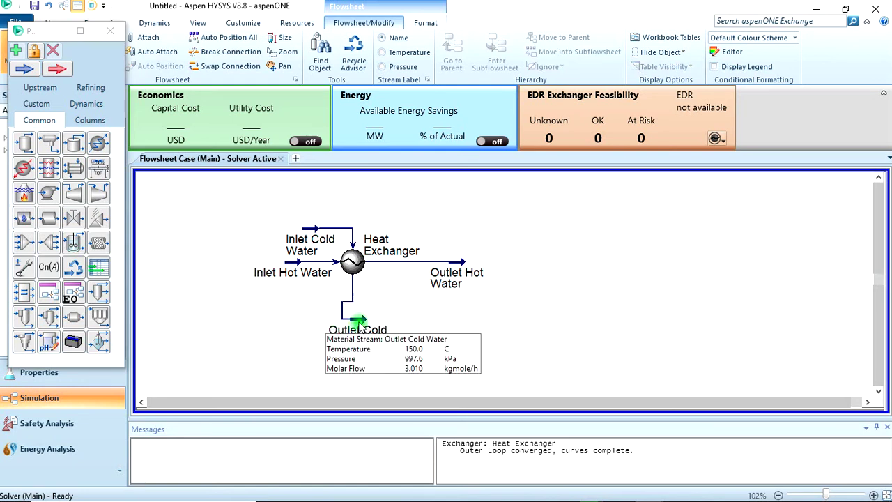
- Turn the Outlet Cold Water stream to point downward and lower it slightly
click(361, 321)
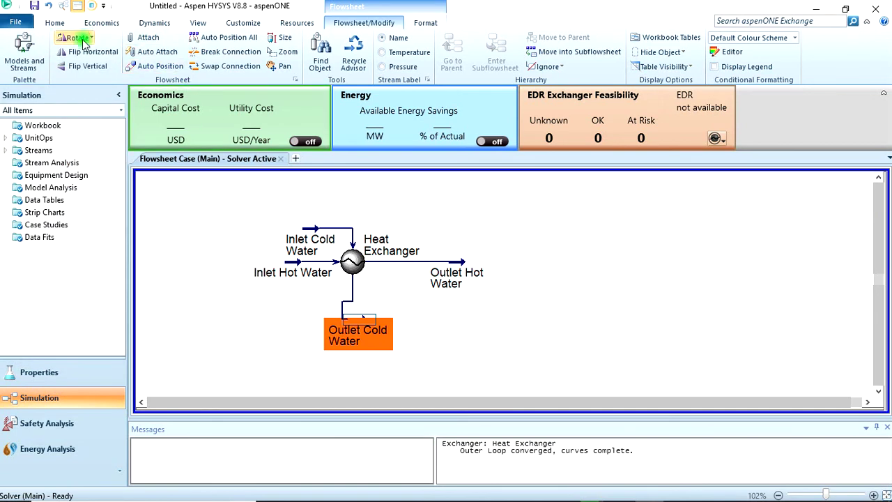
click(75, 40)
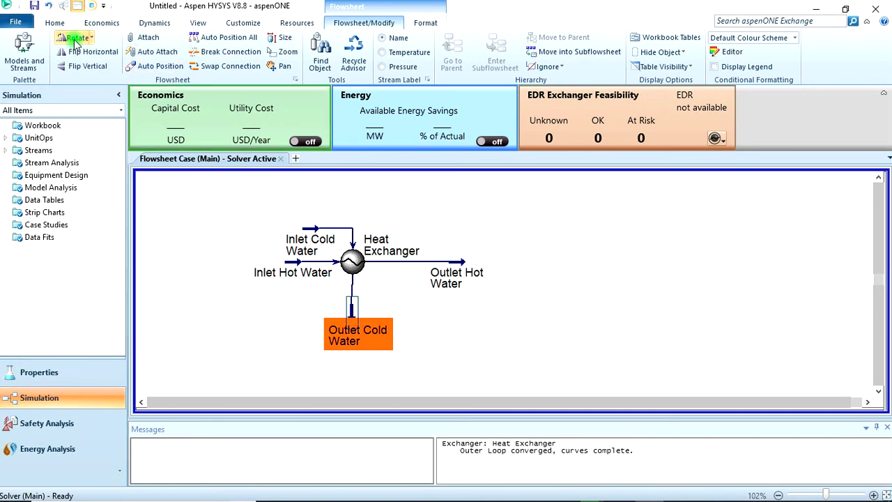
click(396, 298)
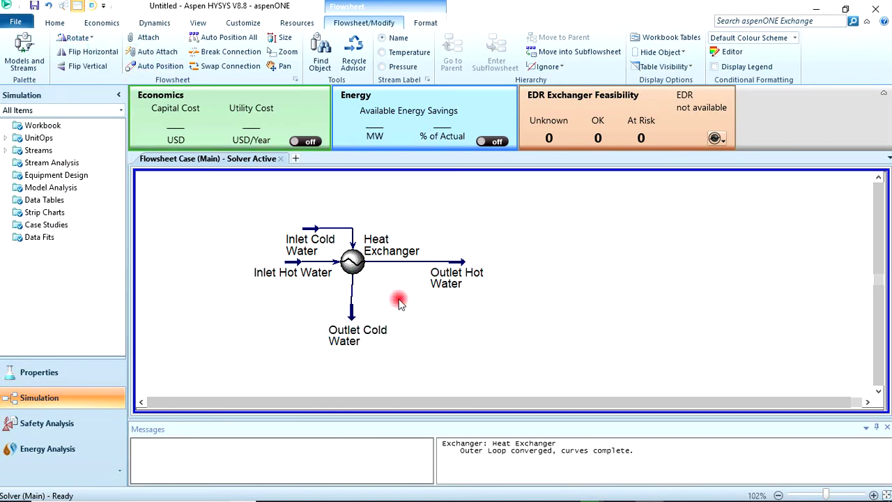
click(352, 318)
drag(354, 317, 355, 340)
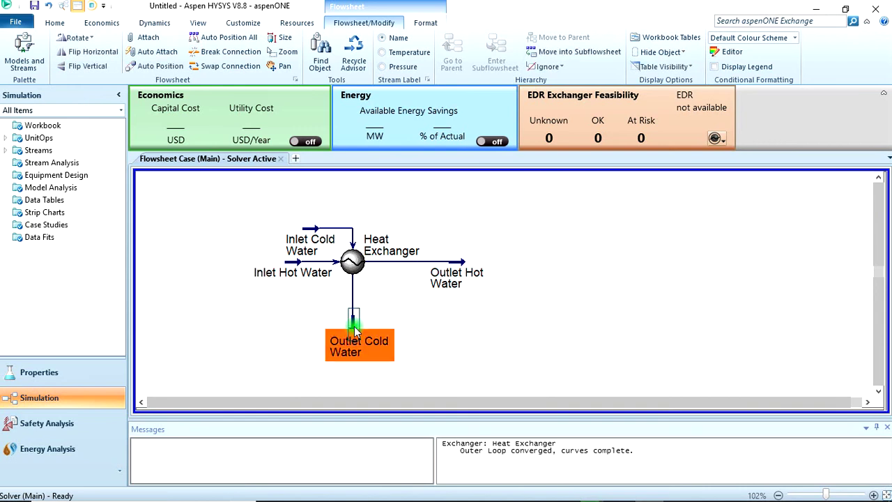
click(383, 192)
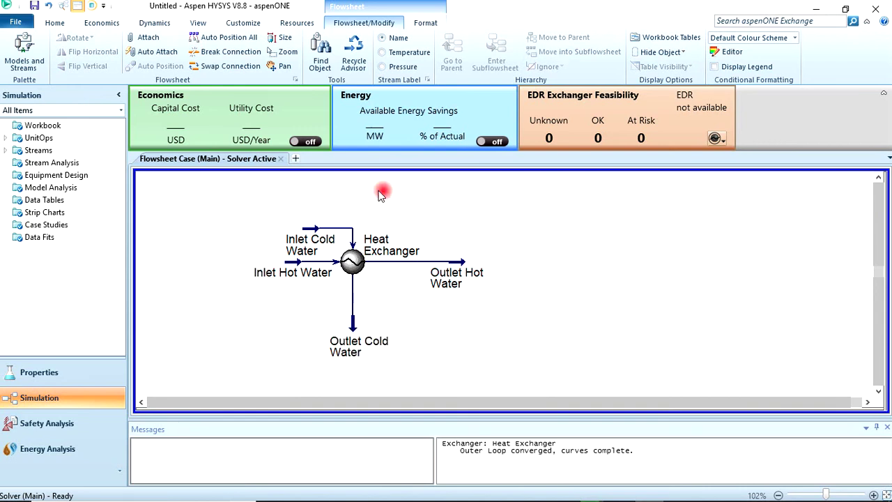
- Place Inlet Cold Water above the exchanger, pointing down and lined up with its inlet
click(310, 228)
drag(334, 204, 352, 193)
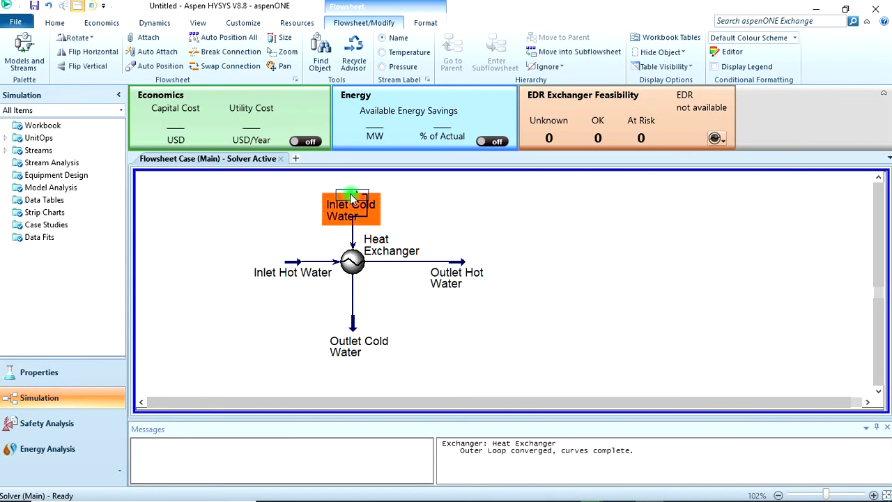
click(70, 36)
click(420, 194)
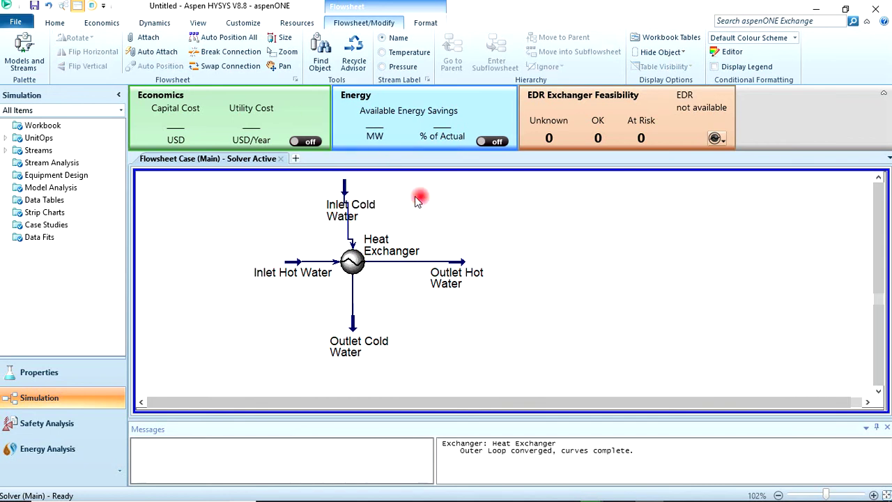
drag(346, 192, 376, 212)
click(424, 186)
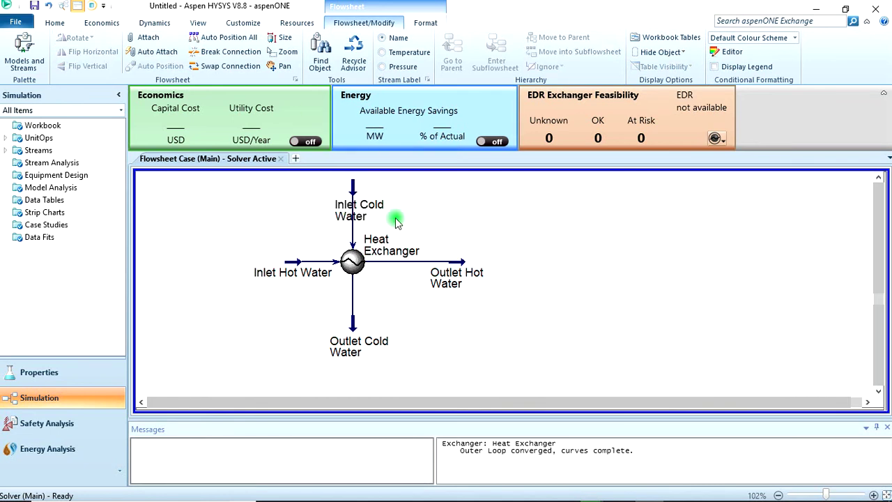
click(368, 212)
- Move the Inlet Cold Water label up-left and start the Inlet Hot Water stream further left
right_click(368, 213)
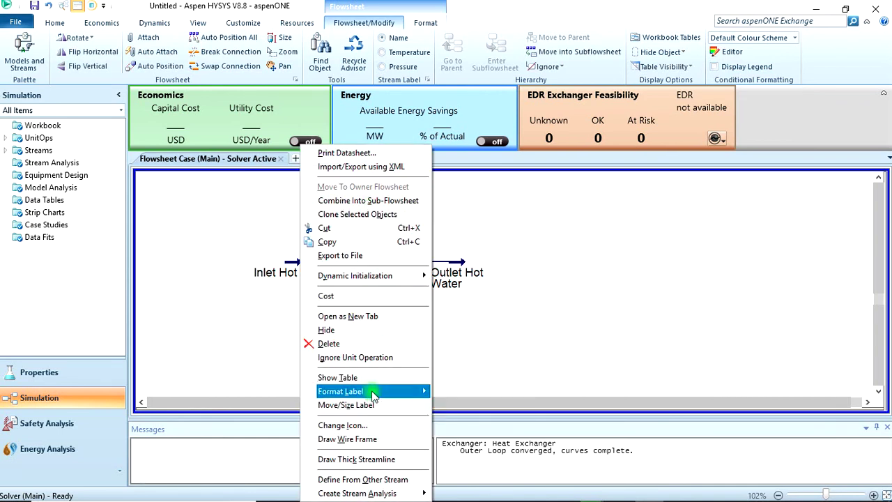
click(373, 405)
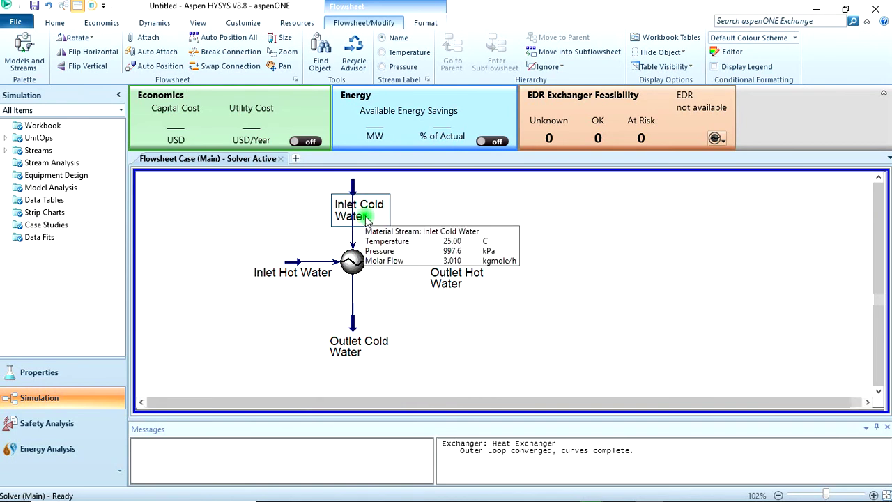
drag(368, 212, 326, 198)
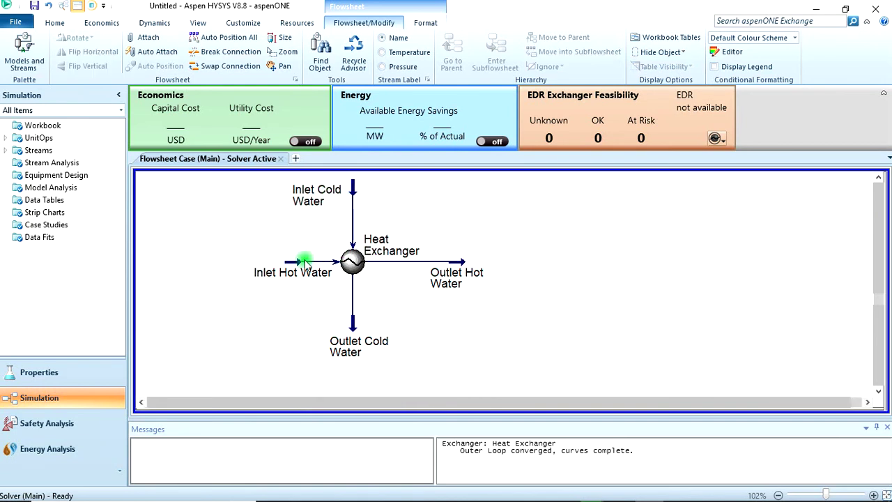
drag(296, 262, 216, 262)
click(600, 269)
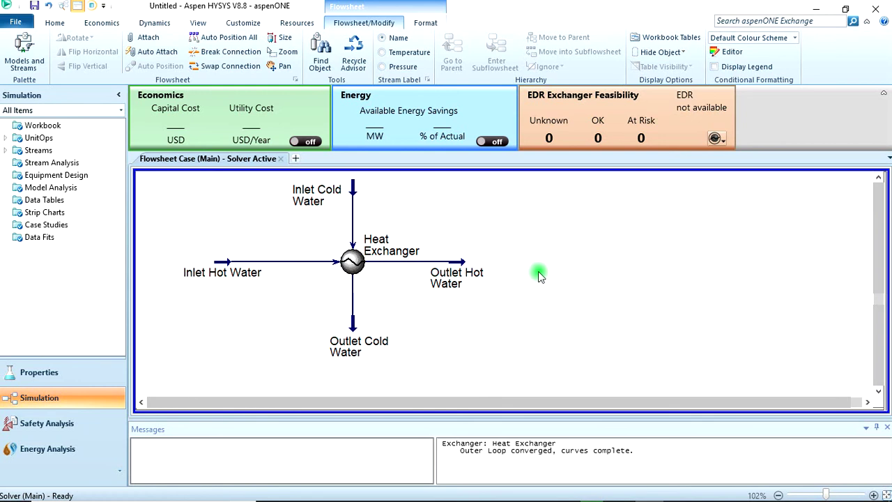
mouse_move(342, 199)
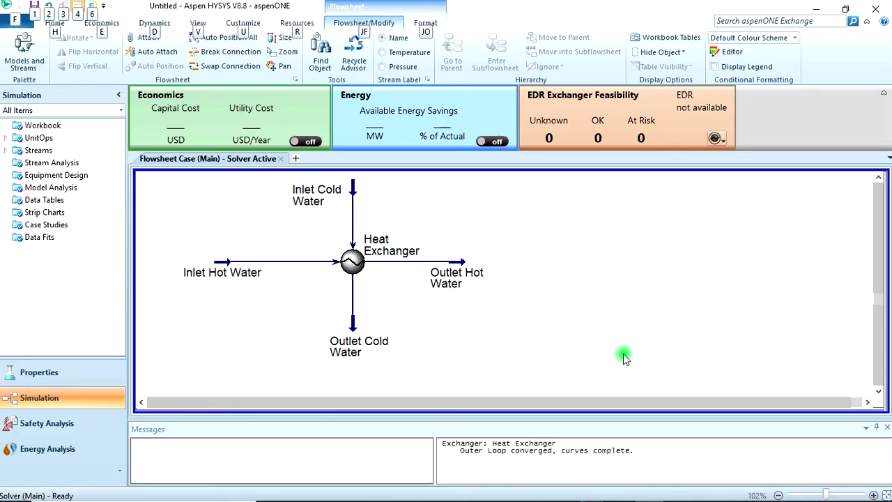
double_click(354, 186)
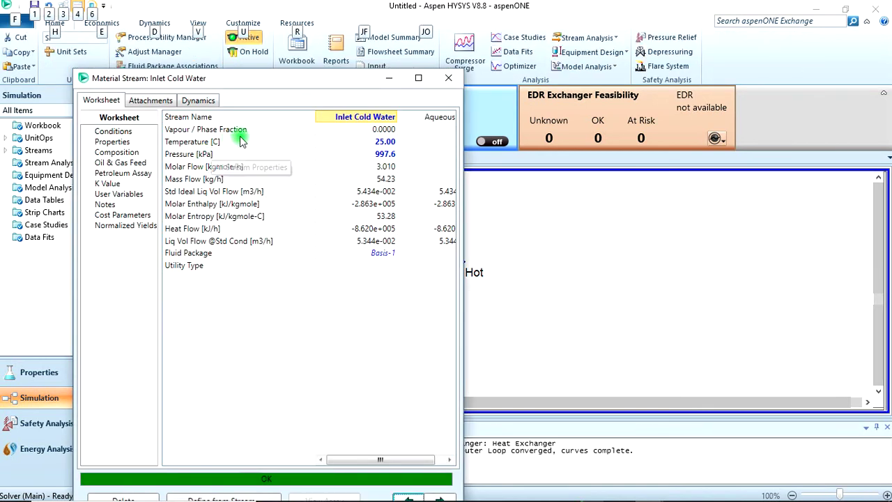
mouse_move(321, 178)
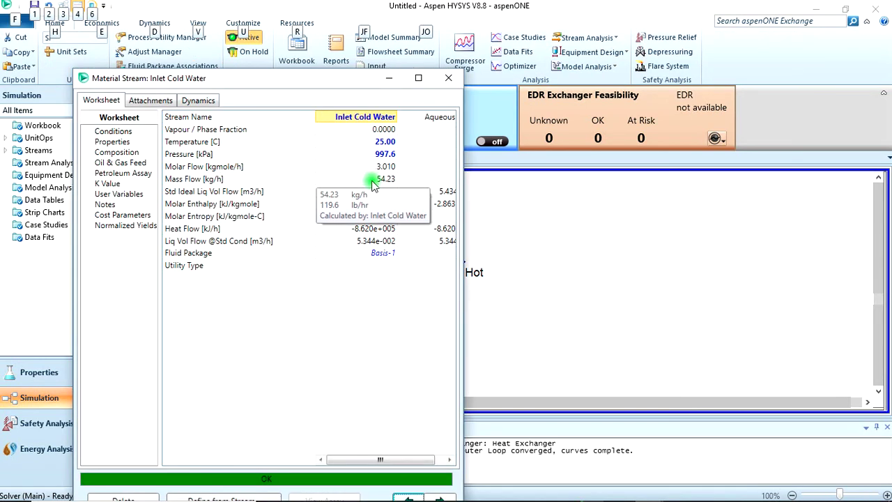
click(380, 181)
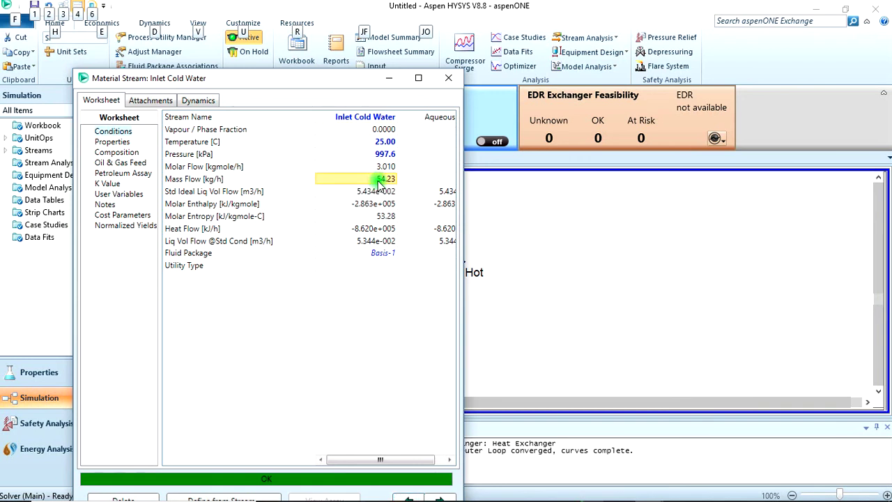
click(448, 78)
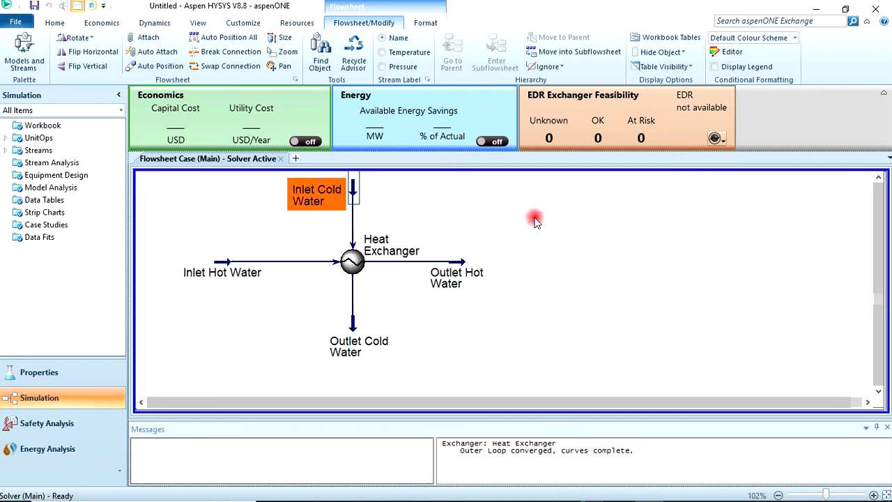
- In the exchanger worksheet, replace the Inlet Hot Water mass flow spec with 100 kg/h on Inlet Cold Water
click(534, 218)
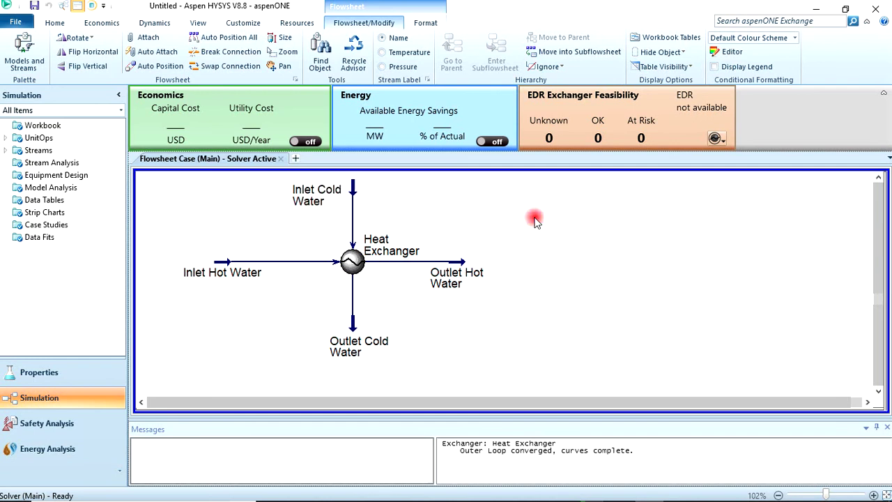
double_click(353, 262)
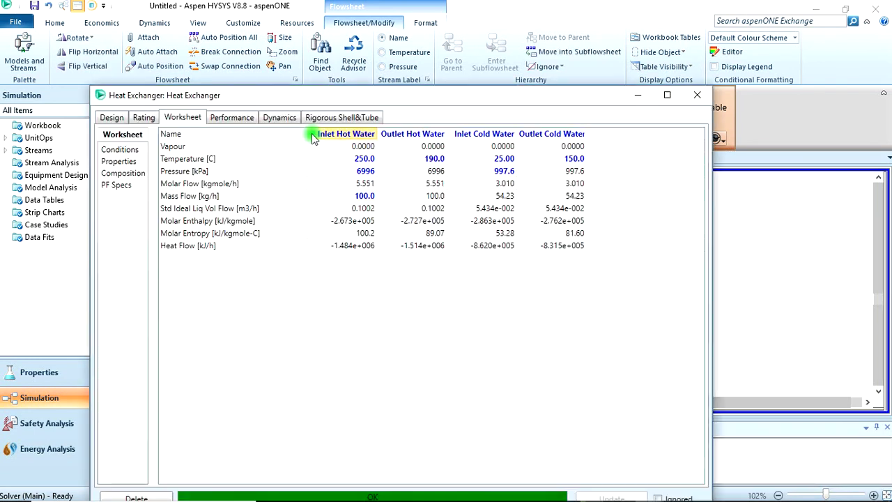
click(326, 133)
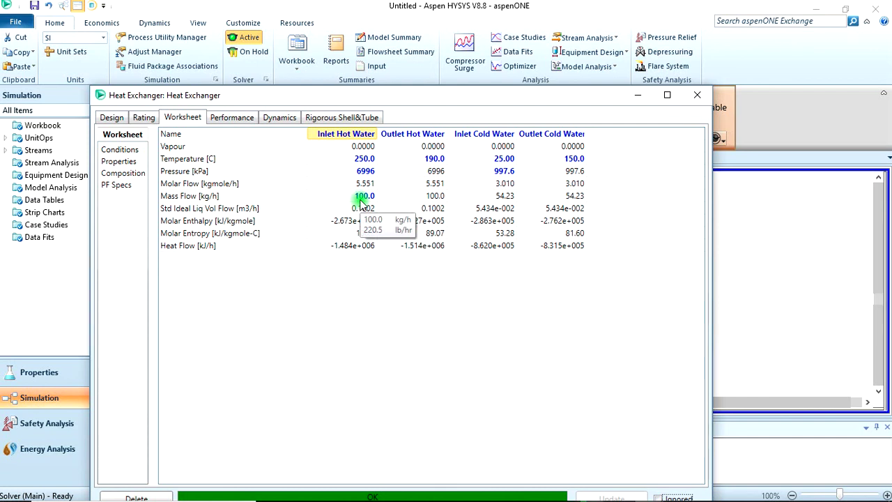
click(359, 198)
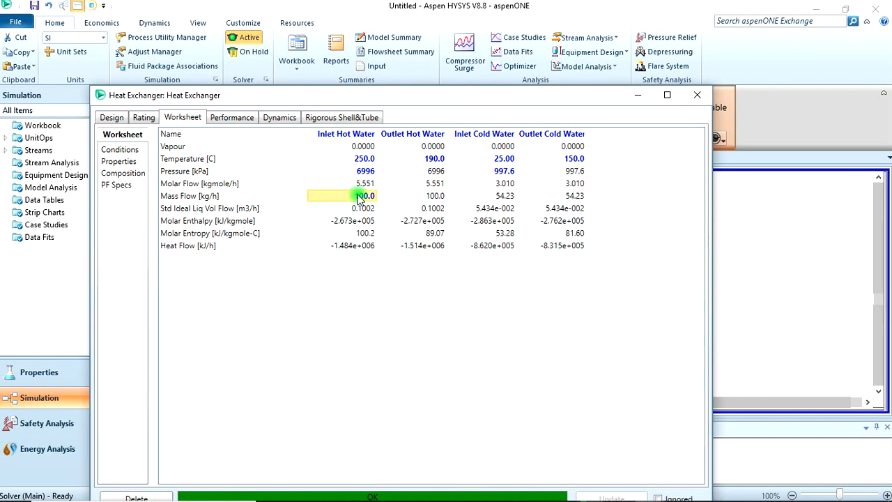
key(Delete)
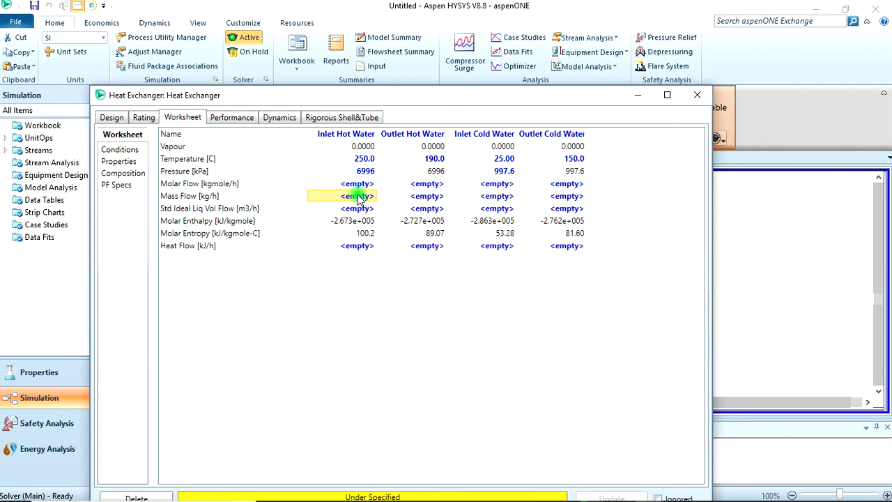
click(497, 198)
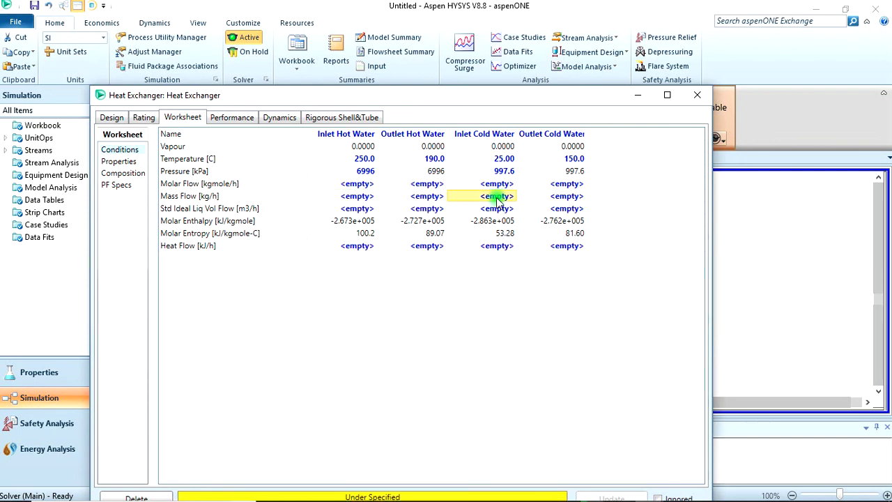
text(100)
key(Return)
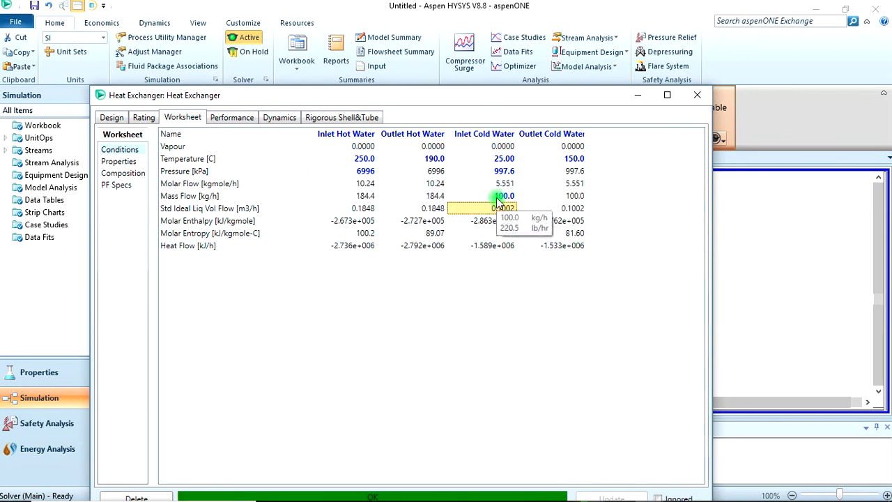
click(369, 198)
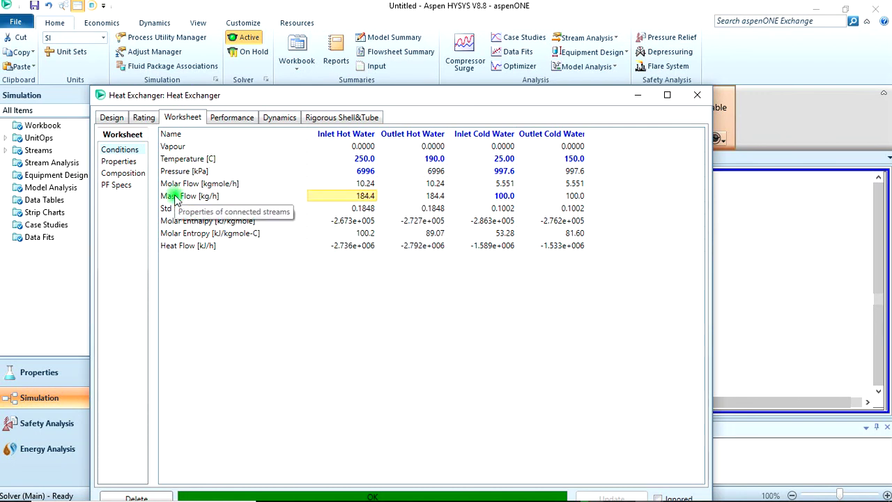
- Check the design parameters' Overall UA, then read Duty 5.618e+04 kJ/h and UA 4.71e+02 kJ/C-h under Performance
click(112, 117)
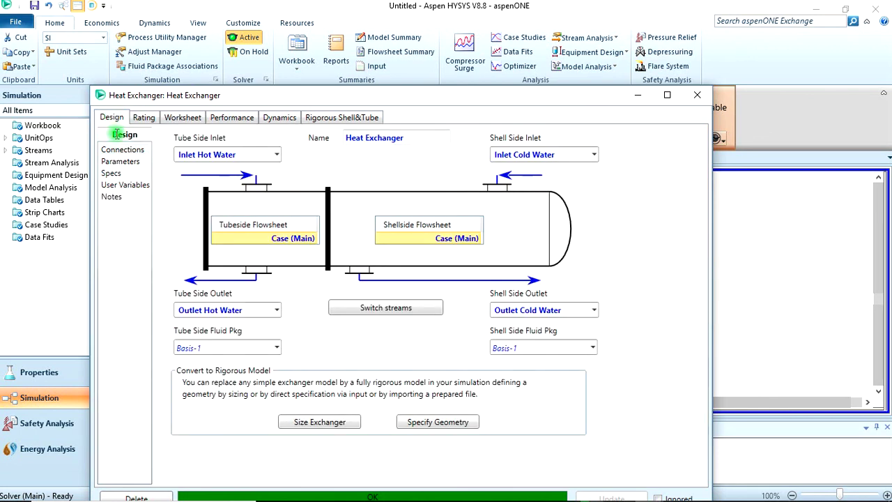
click(122, 162)
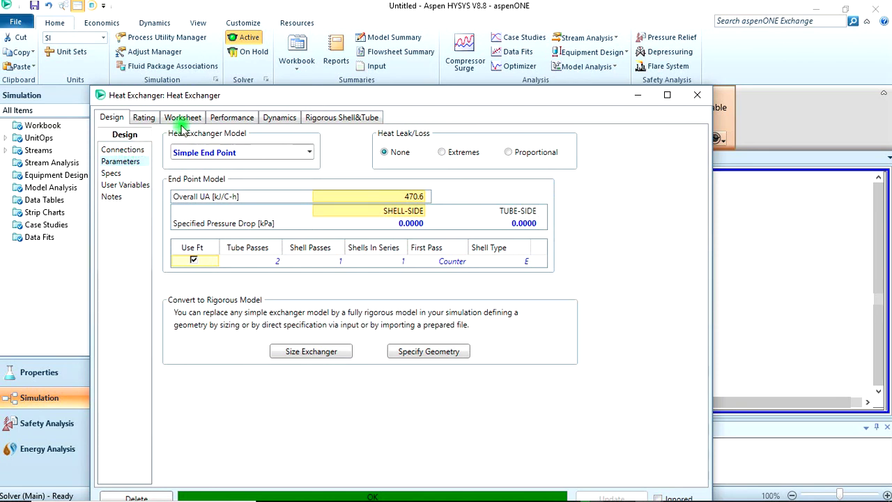
click(232, 117)
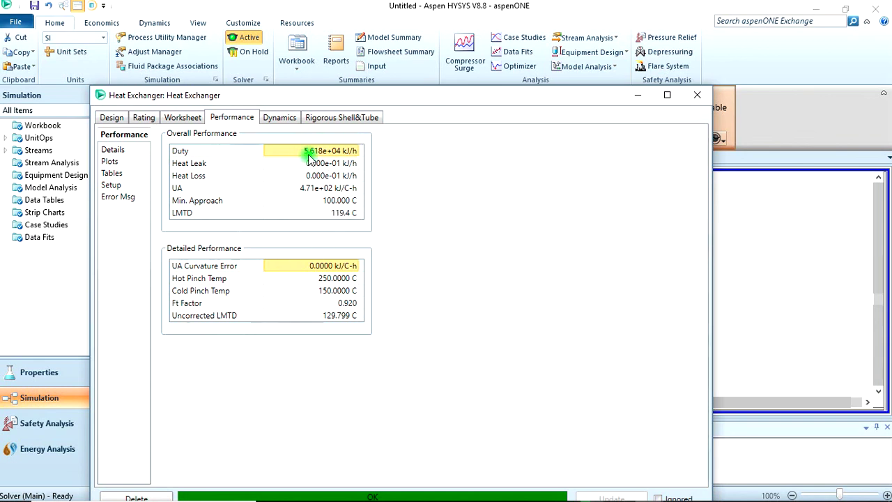
mouse_move(304, 169)
click(286, 190)
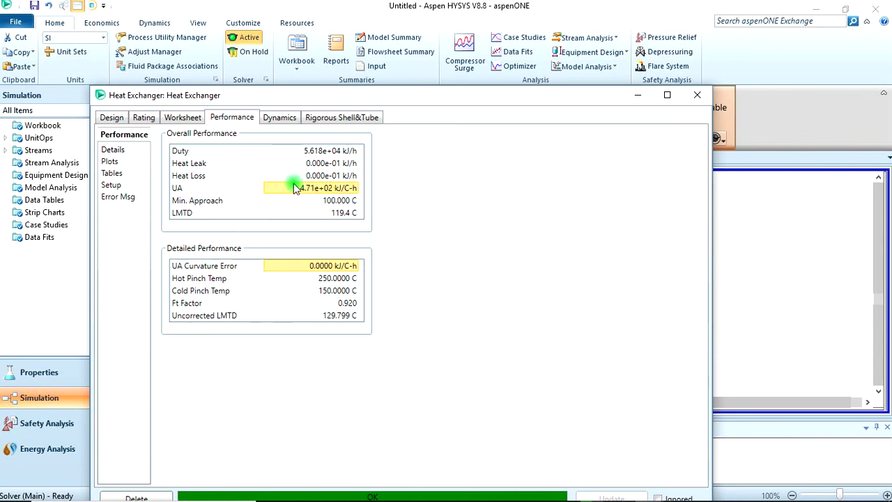
mouse_move(308, 180)
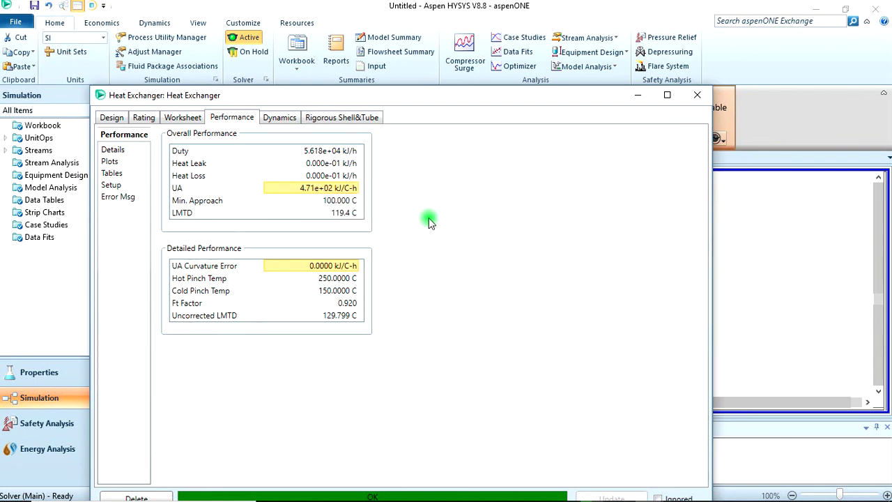
mouse_move(591, 487)
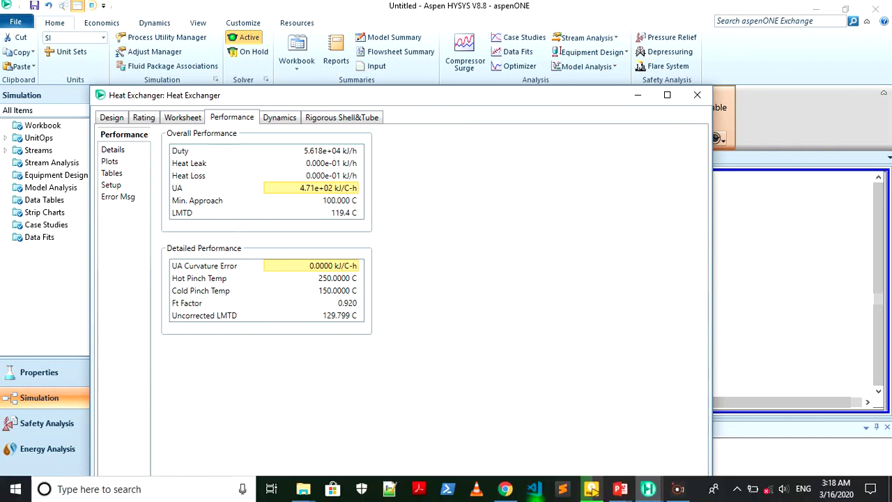